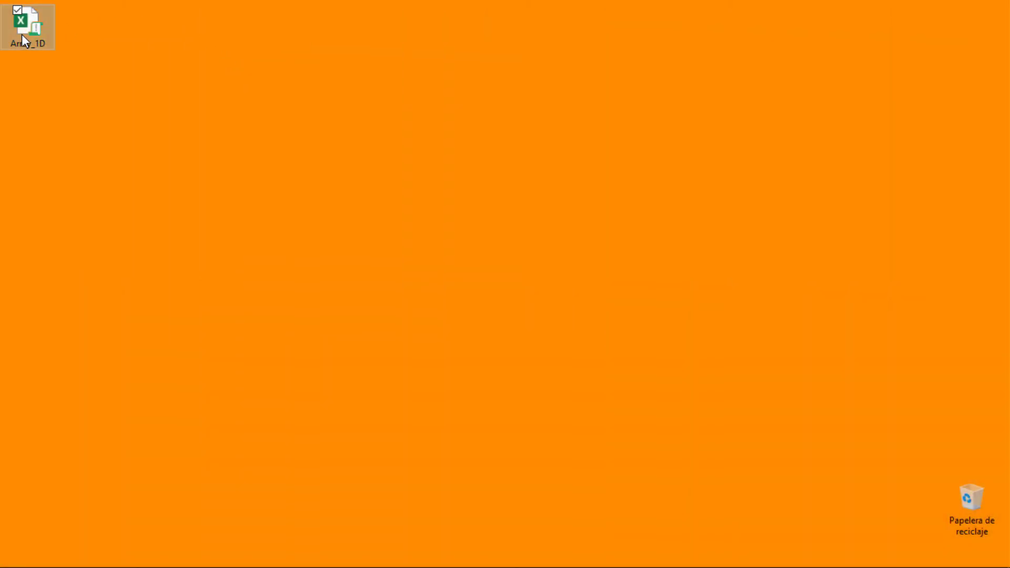
# Open the Array_1D workbook and check the letters A–Z in A1:A26
pyautogui.doubleClick(22, 35)
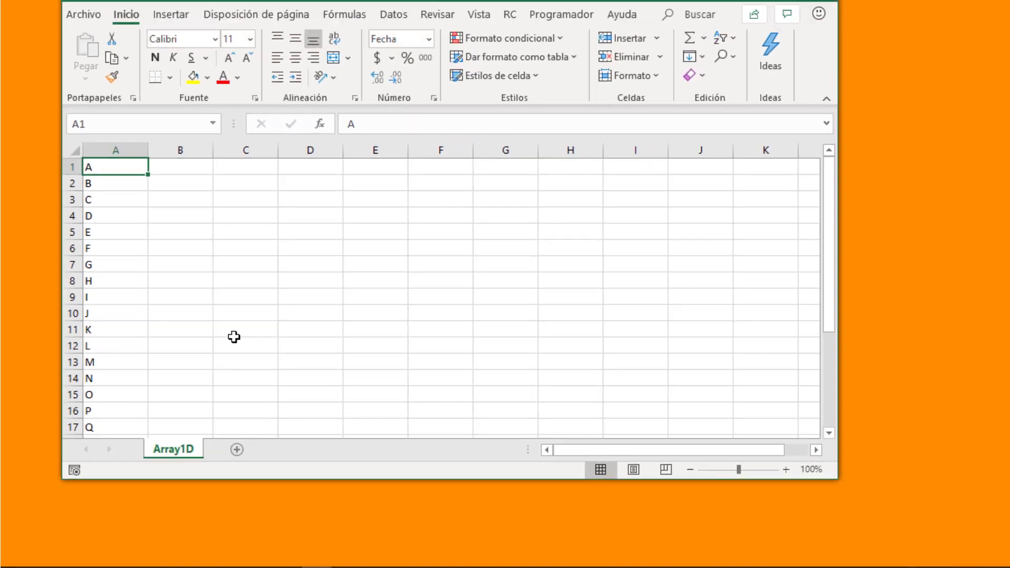
pyautogui.hotkey('ctrl', 'shift', 'Down')
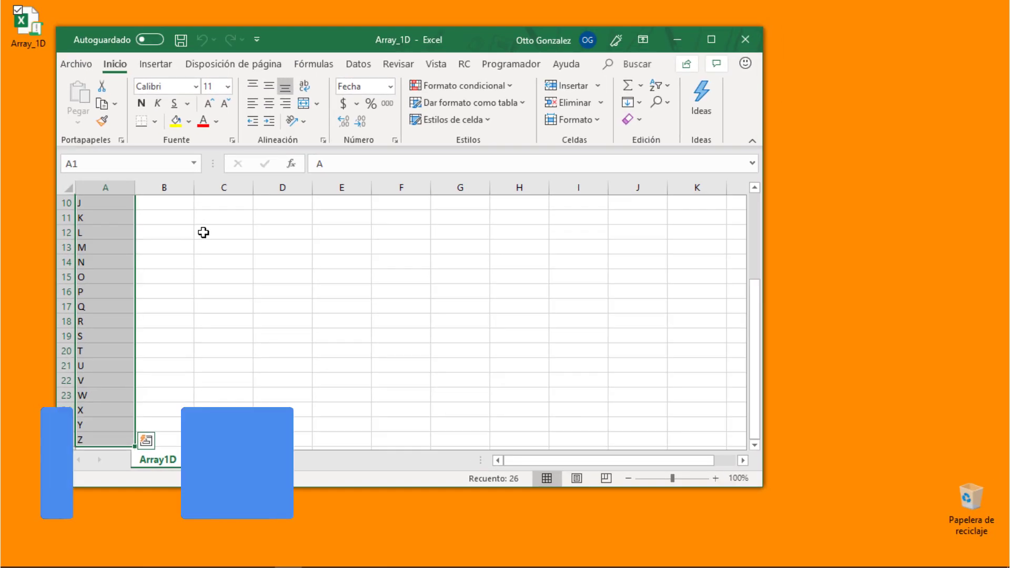
pyautogui.hotkey('ctrl', 'Home')
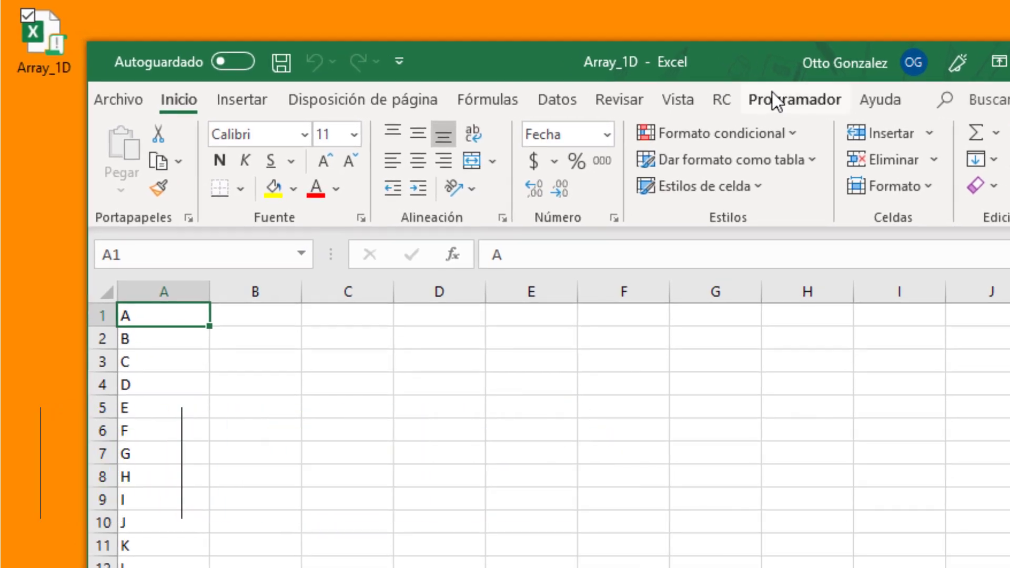
# Open the VBA editor from the Programador tab and insert a new Módulo
pyautogui.click(772, 98)
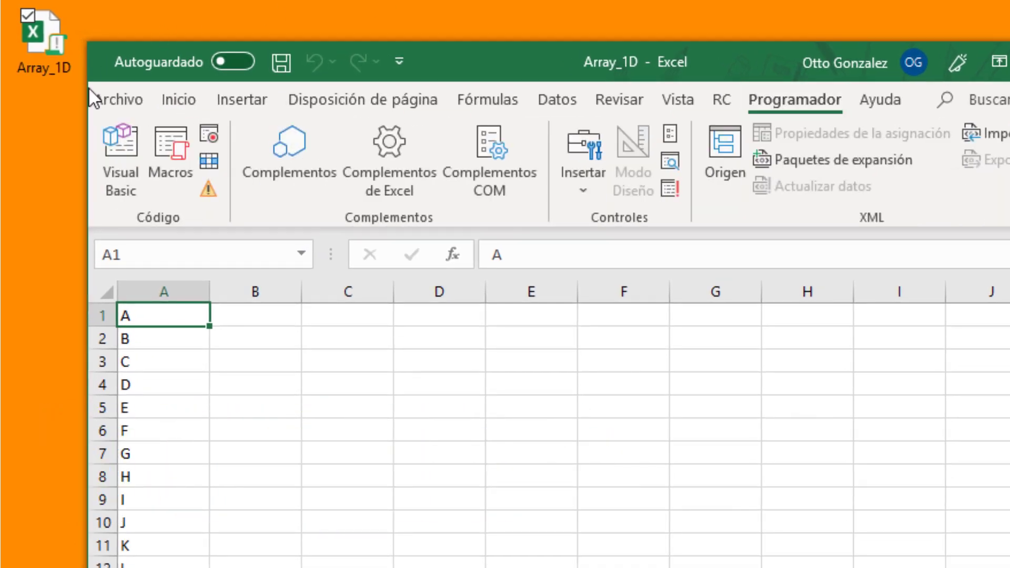
pyautogui.click(131, 182)
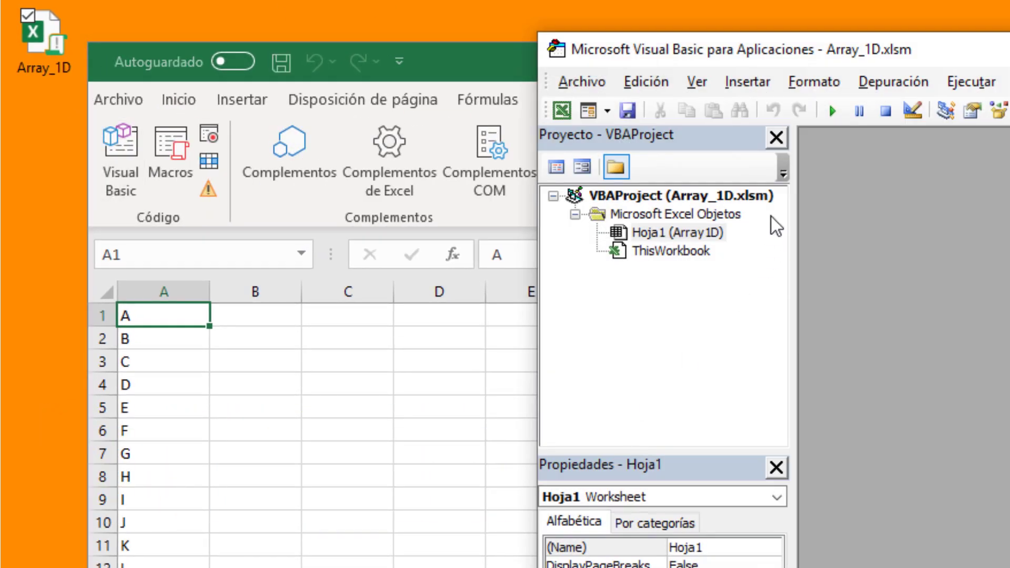
pyautogui.click(741, 85)
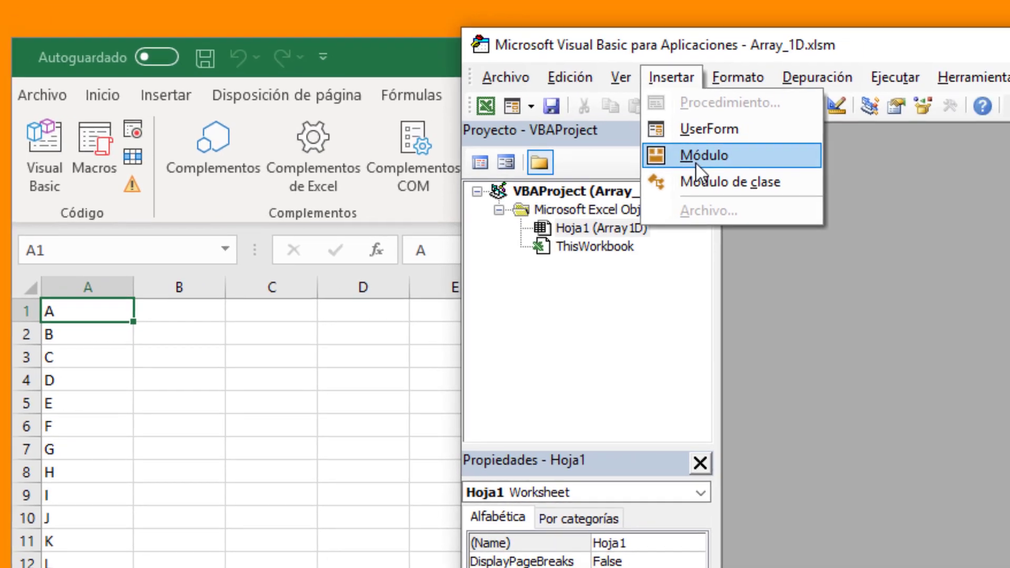
pyautogui.click(773, 160)
# Start a Sub Array1D procedure in Módulo1
pyautogui.write('s')
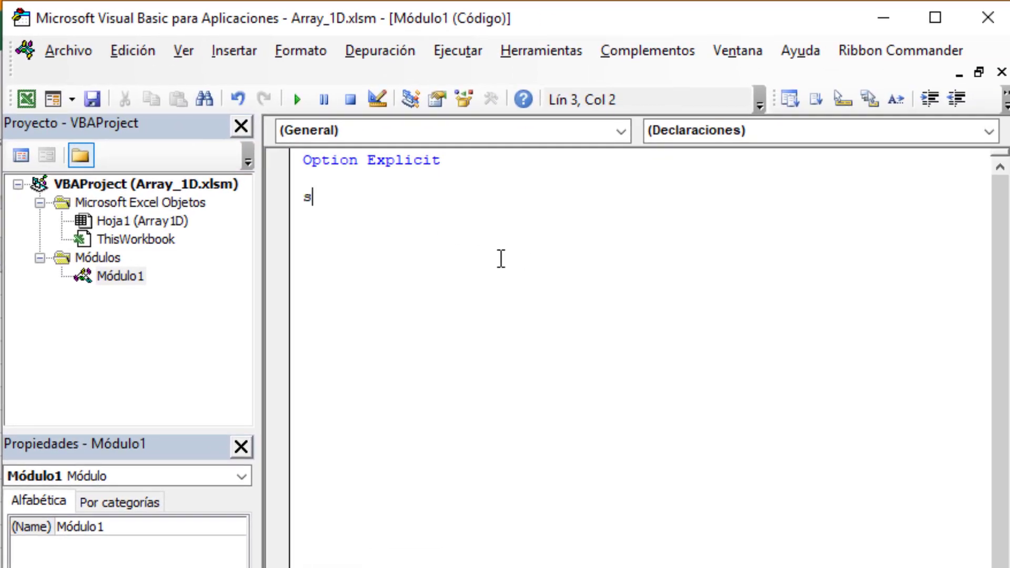
pyautogui.write('ub')
pyautogui.write(' Array')
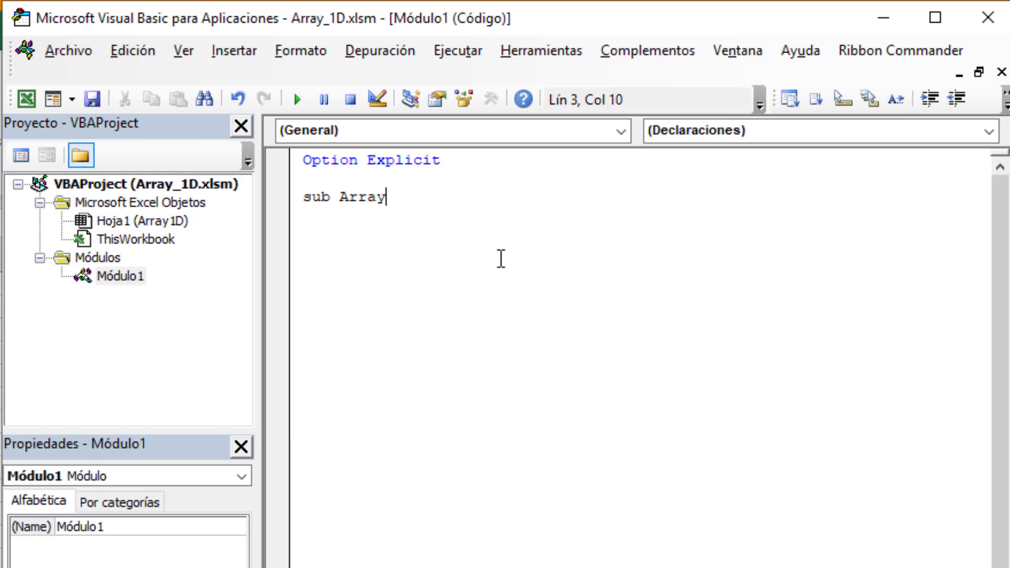
pyautogui.write('2')
pyautogui.press('BackSpace')
pyautogui.write('1D')
pyautogui.press('Return')
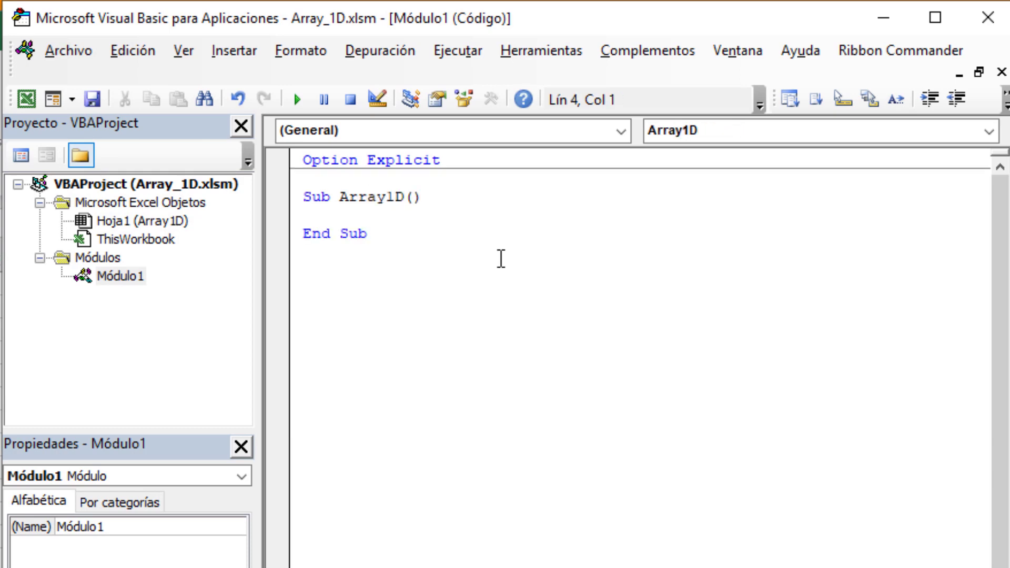
# Declare Dim myArray1D(1 To 26) As String
pyautogui.write('dim ')
pyautogui.write('myArray')
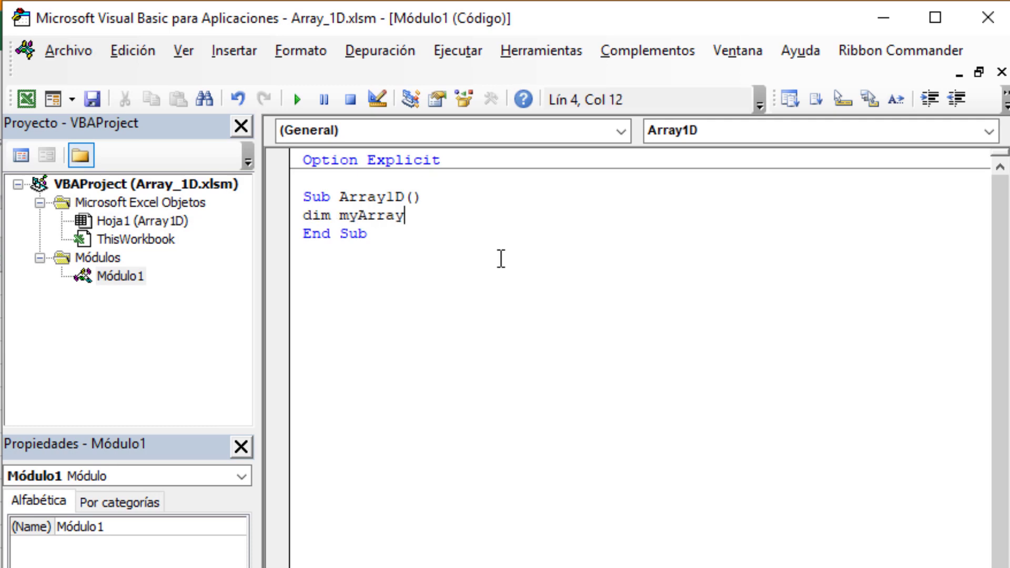
pyautogui.write('1D')
pyautogui.write('(')
pyautogui.write('1')
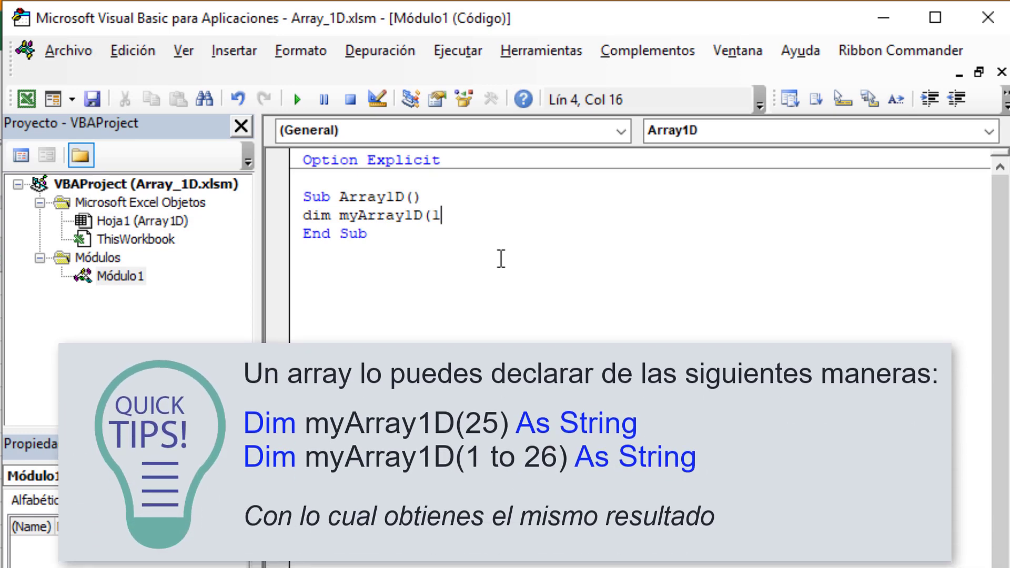
pyautogui.write(' to ')
pyautogui.write('26')
pyautogui.write(') as')
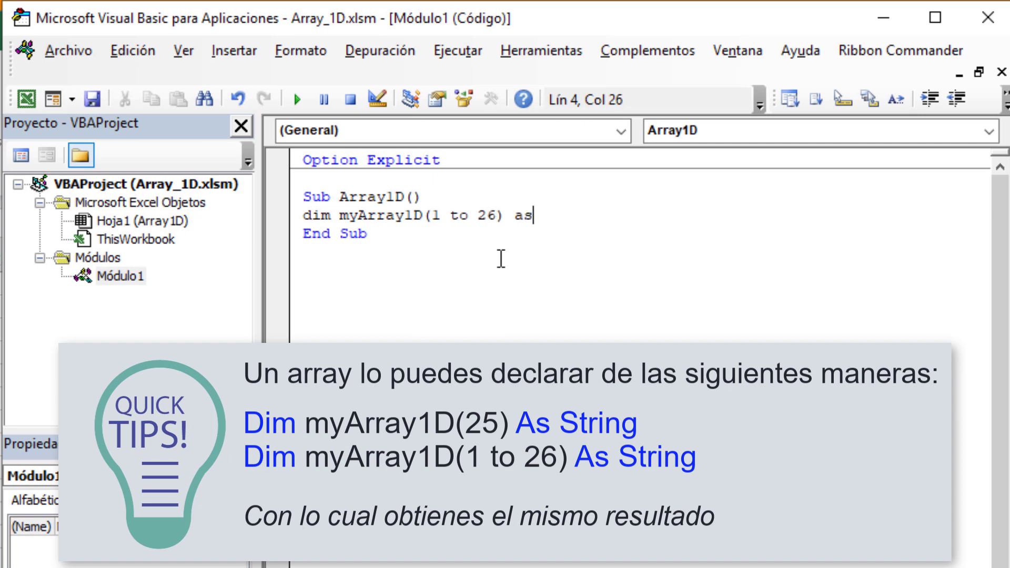
pyautogui.write(' tri')
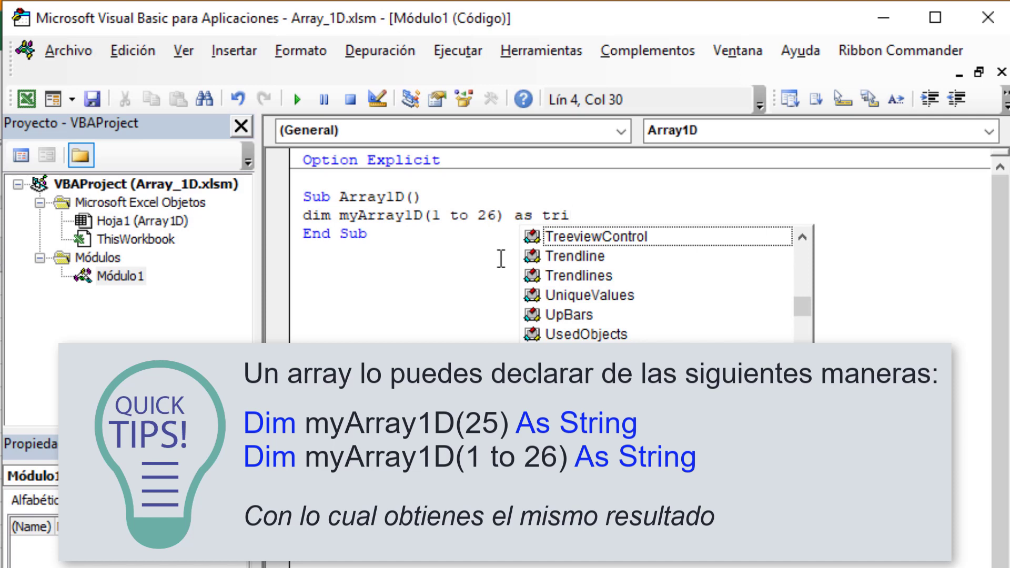
pyautogui.press('BackSpace')
pyautogui.press('BackSpace')
pyautogui.press('BackSpace')
pyautogui.write('str')
pyautogui.press('Tab')
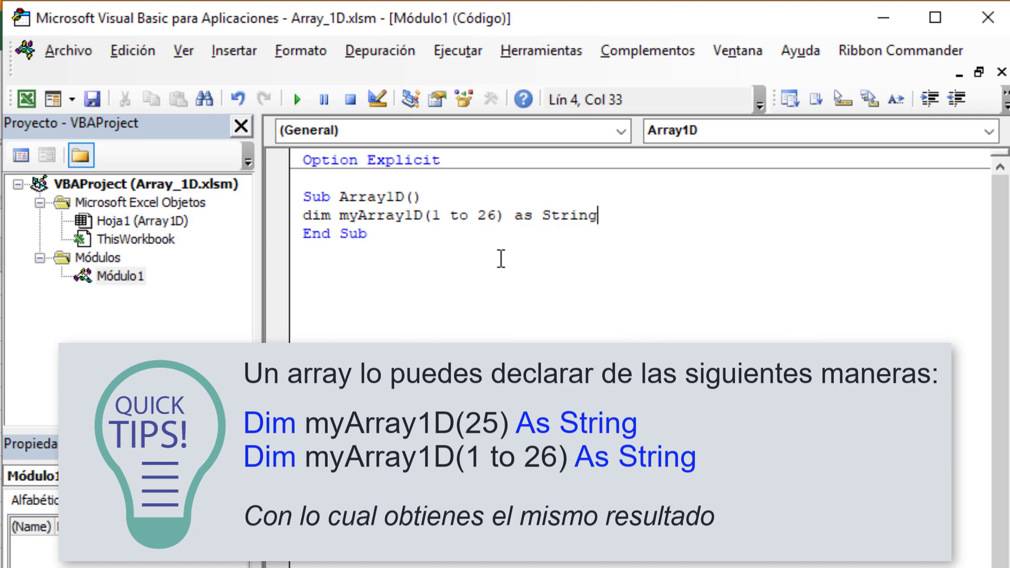
pyautogui.press('Return')
pyautogui.press('Return')
pyautogui.press('Return')
pyautogui.press('Return')
# Declare Dim i As Integer and leave an indented blank line for the loop
pyautogui.press('Up')
pyautogui.press('Up')
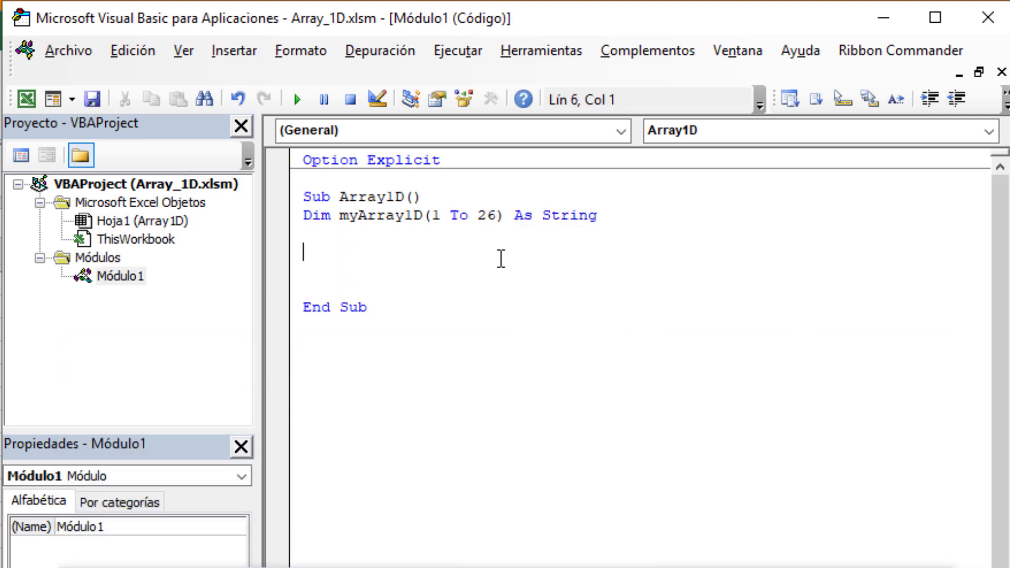
pyautogui.press('Up')
pyautogui.write('dim i ')
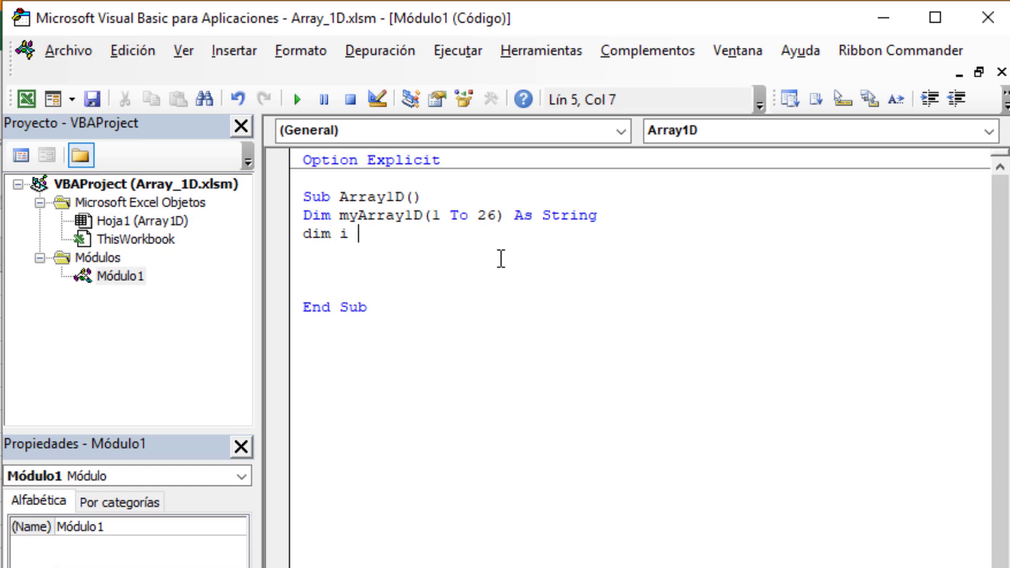
pyautogui.write('as in')
pyautogui.press('Tab')
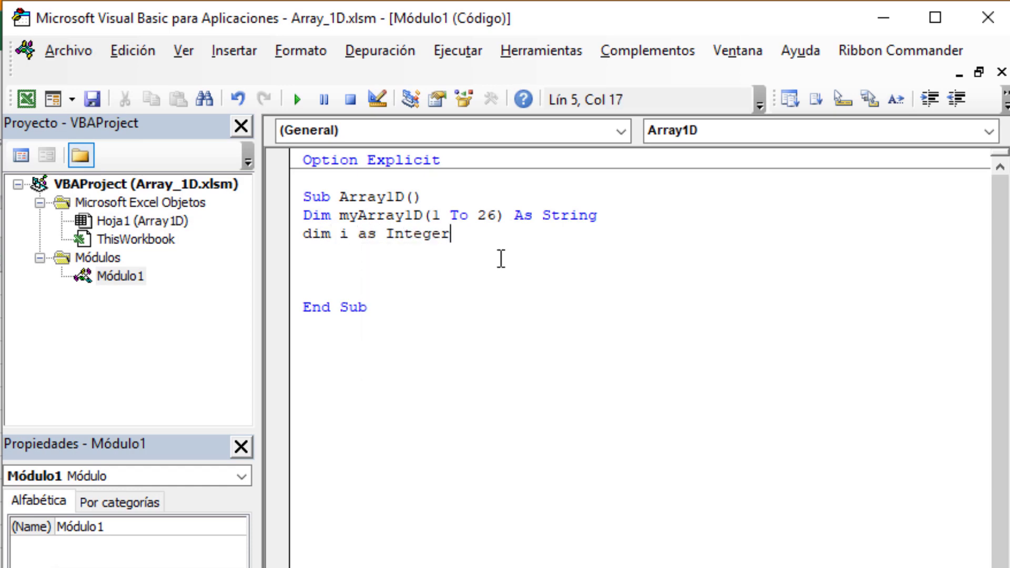
pyautogui.press('Return')
pyautogui.press('Return')
pyautogui.press('Tab')
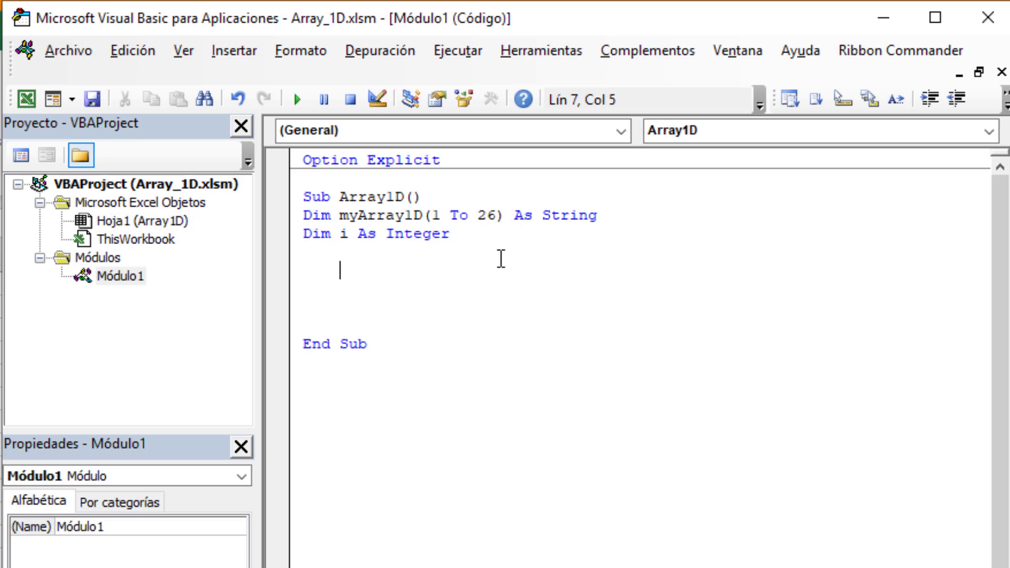
# Write a For i = 1 To 26 … Next i loop storing Cells(i, 1) in myArray1D(i)
pyautogui.write('for i ')
pyautogui.write('=1 t')
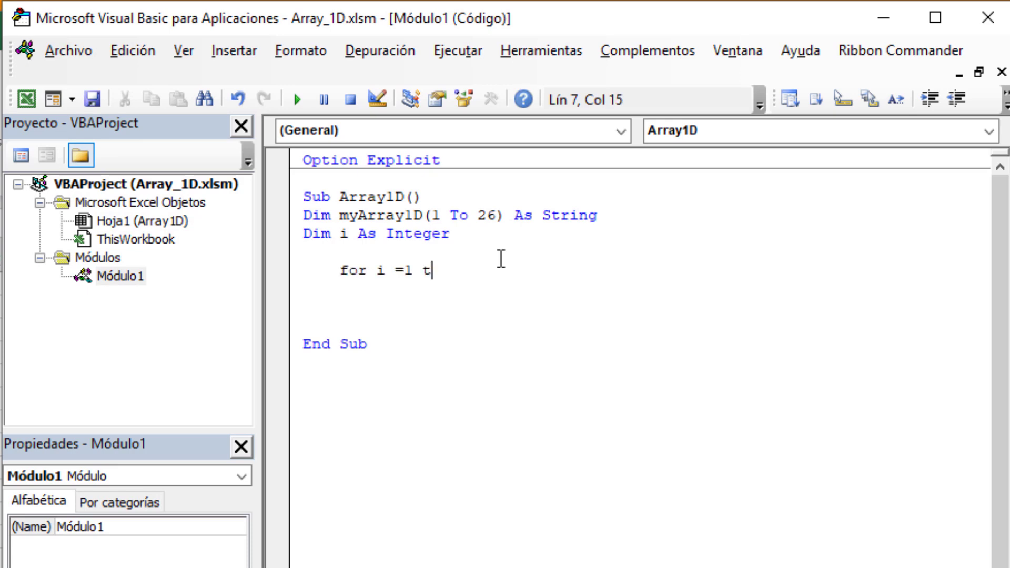
pyautogui.write('o 26')
pyautogui.press('Return')
pyautogui.press('Return')
pyautogui.write('next')
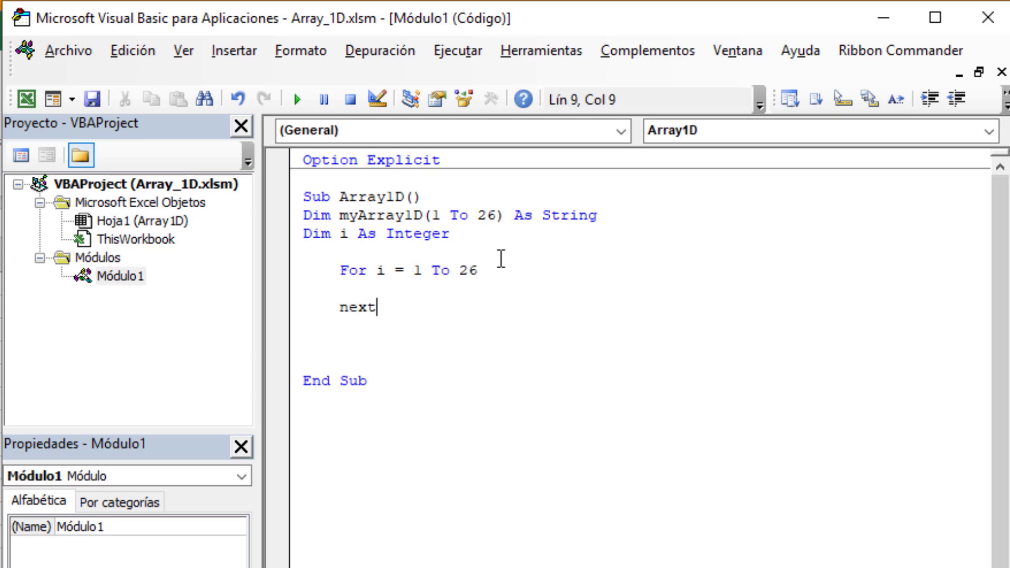
pyautogui.write(' i')
pyautogui.press('Up')
pyautogui.press('Tab')
pyautogui.write('my')
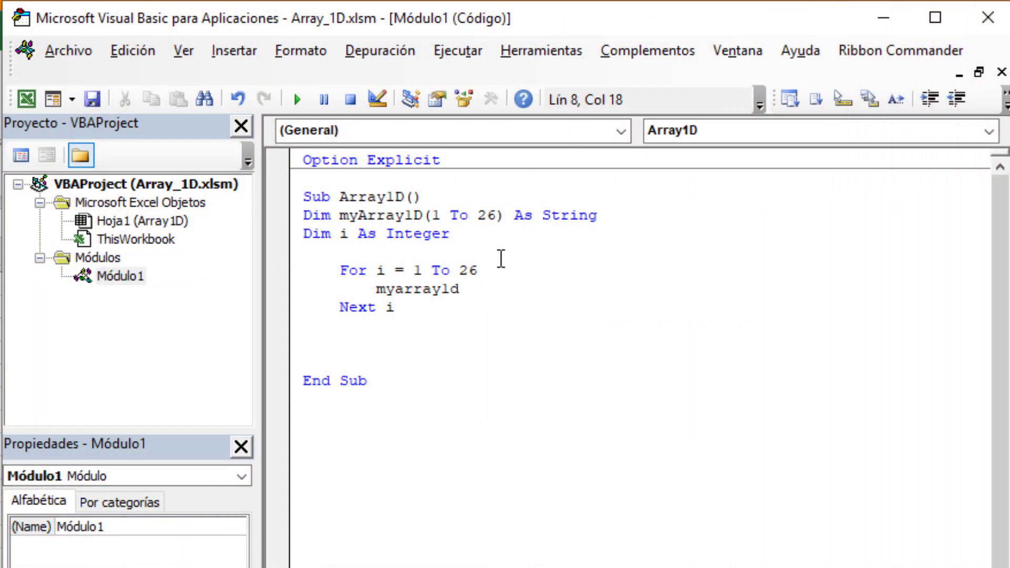
pyautogui.write('(')
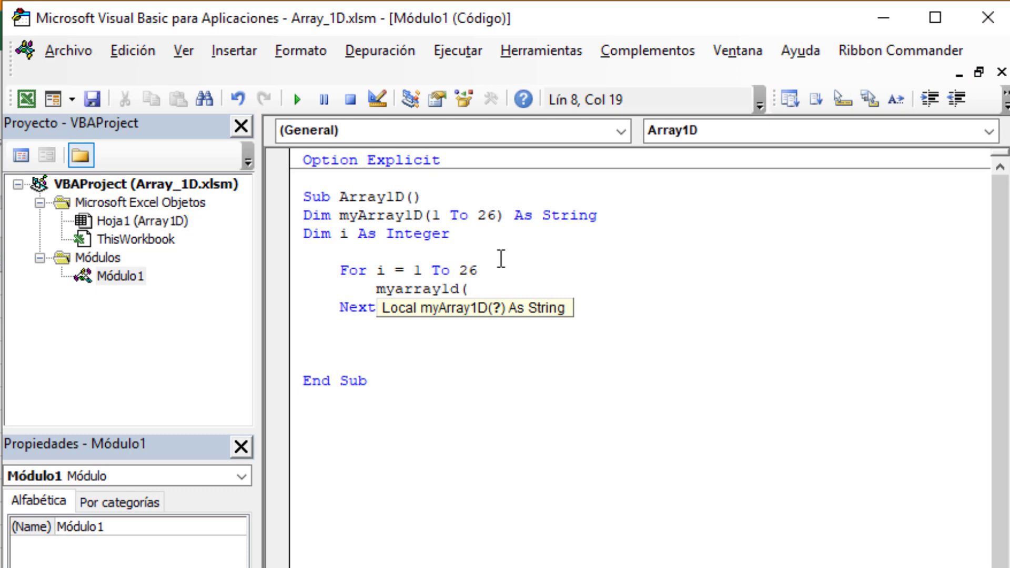
pyautogui.write('i')
pyautogui.write(')')
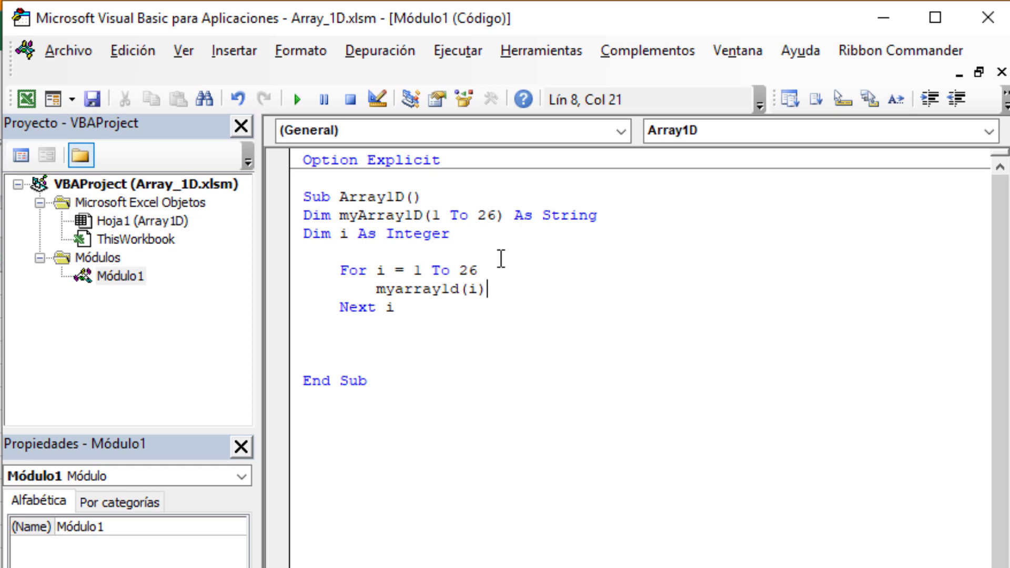
pyautogui.write('= c')
pyautogui.write('ee')
pyautogui.press('BackSpace')
pyautogui.write('lls')
pyautogui.write('(i')
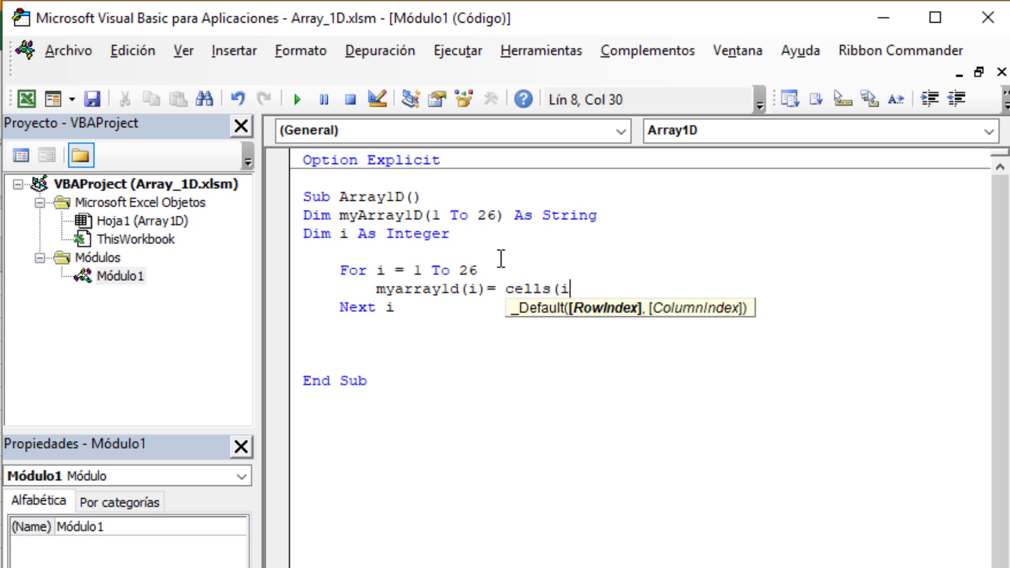
pyautogui.write(',1')
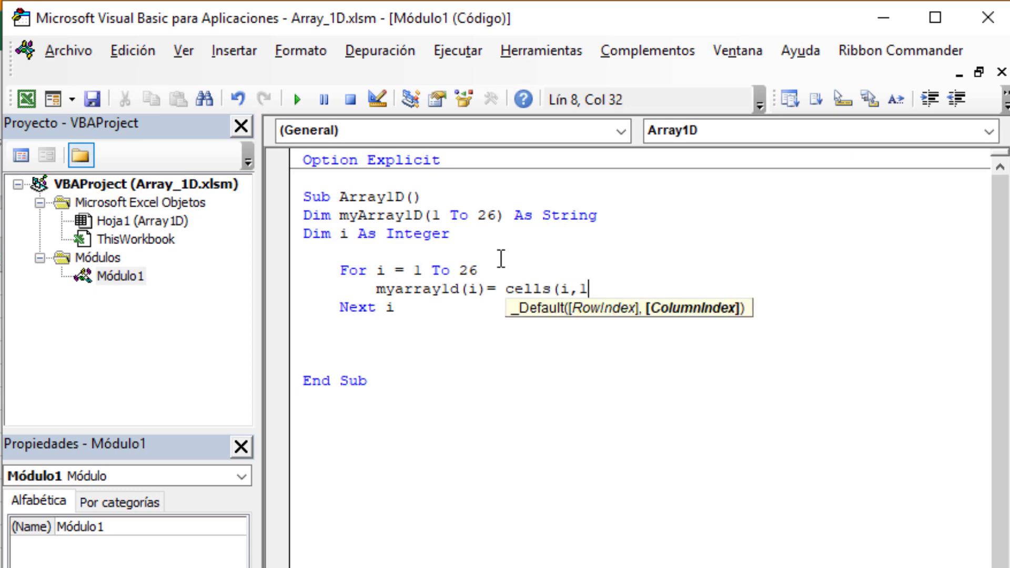
pyautogui.write(')')
pyautogui.press('Down')
pyautogui.press('Down')
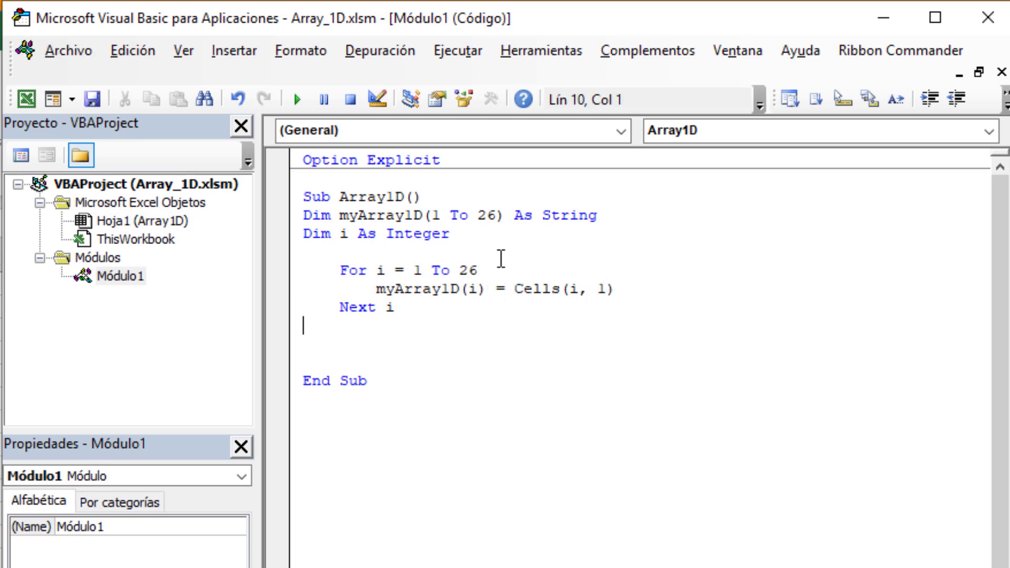
pyautogui.press('Return')
pyautogui.press('Return')
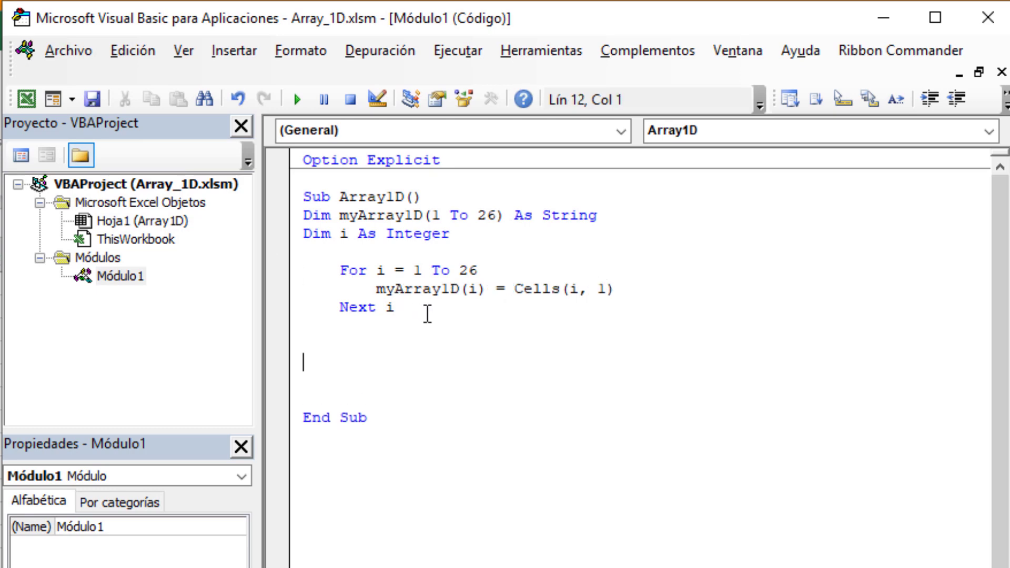
pyautogui.click(429, 310)
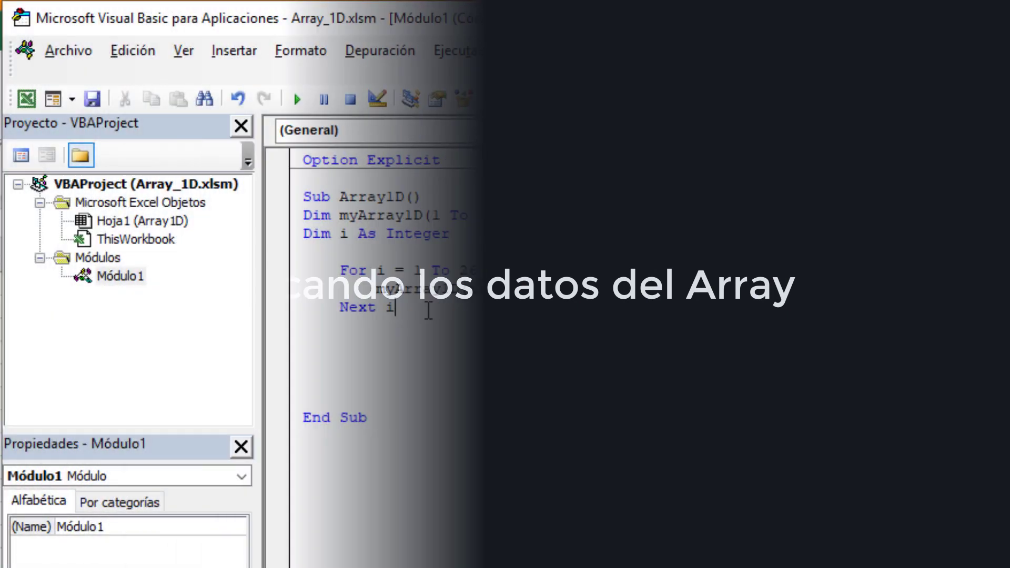
# Copy the For…Next loop and paste a duplicate below it
pyautogui.hotkey('shift', 'Up')
pyautogui.hotkey('shift', 'Up')
pyautogui.hotkey('shift', 'Left')
pyautogui.hotkey('shift', 'Left')
pyautogui.hotkey('ctrl', 'shift', 'Left')
pyautogui.hotkey('ctrl', 'shift', 'Left')
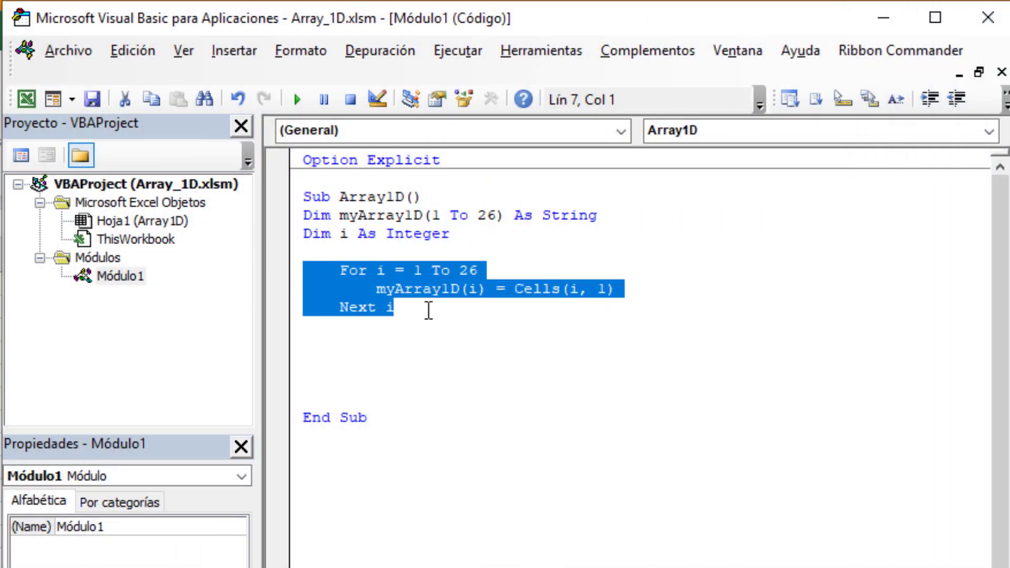
pyautogui.hotkey('ctrl', 'c')
pyautogui.press('Down')
pyautogui.press('Down')
pyautogui.press('Down')
pyautogui.press('Return')
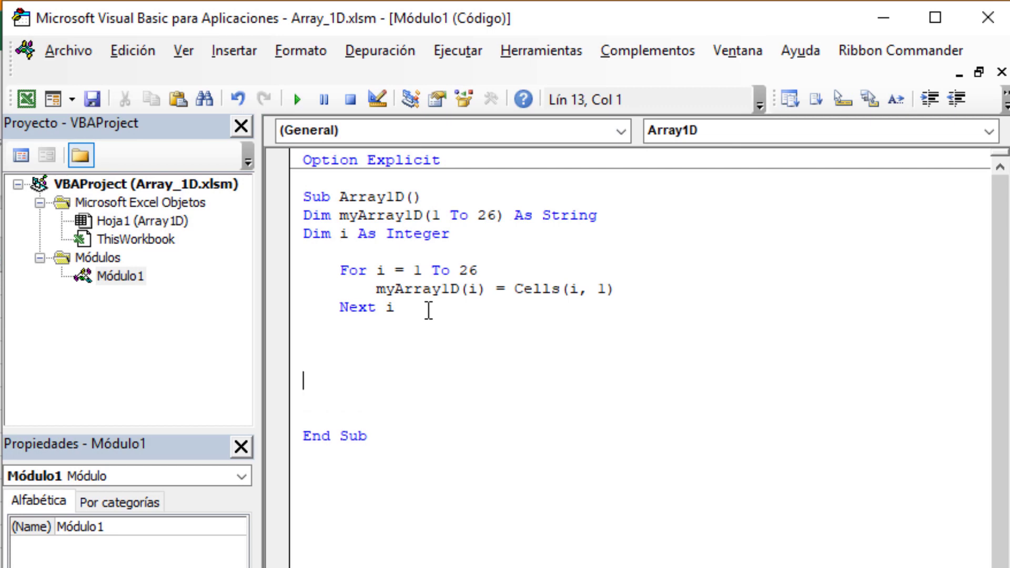
pyautogui.hotkey('ctrl', 'v')
# Swap the copied loop's assignment so it reads Cells(i, 1) = myArray1D(i)
pyautogui.doubleClick(425, 400)
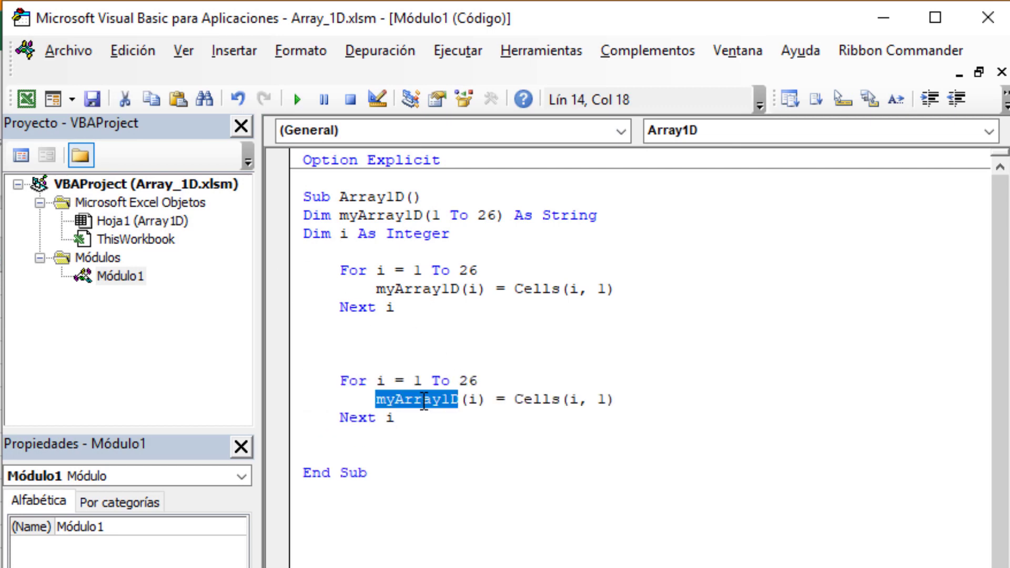
pyautogui.press('Delete')
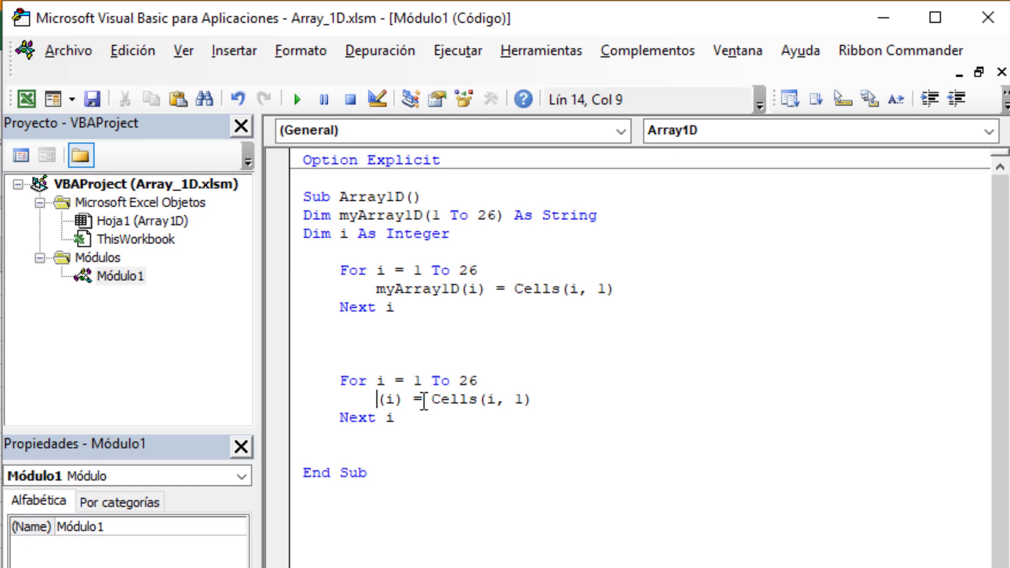
pyautogui.hotkey('ctrl', 'z')
pyautogui.hotkey('shift', 'Right')
pyautogui.hotkey('shift', 'Right')
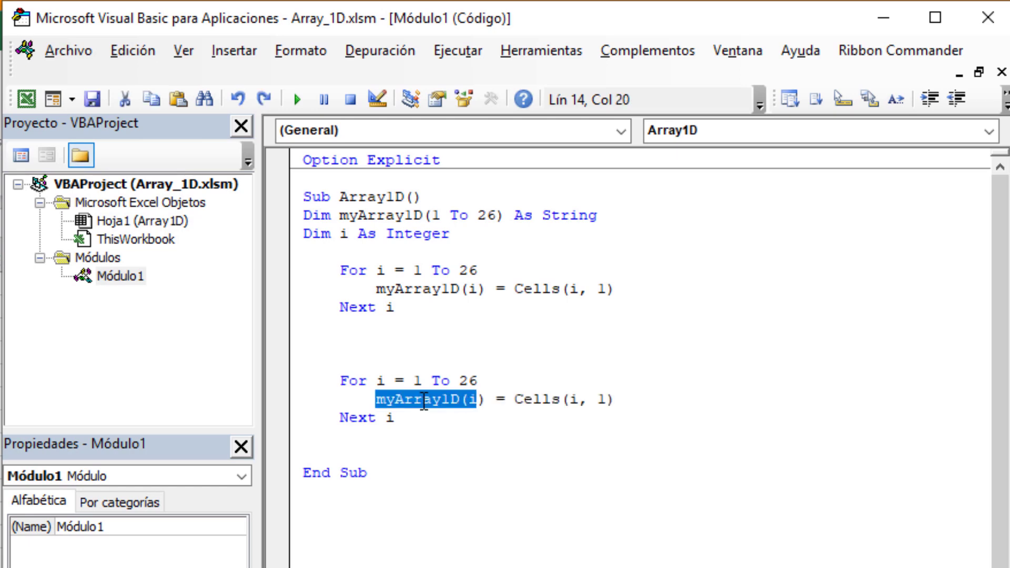
pyautogui.hotkey('shift', 'Right')
pyautogui.press('Delete')
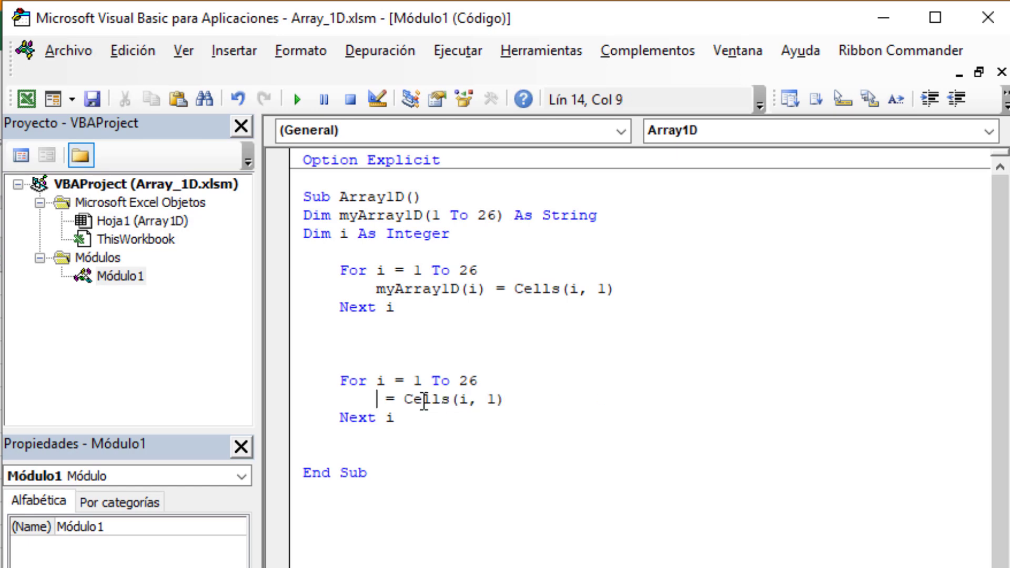
pyautogui.press('Delete')
pyautogui.press('Delete')
pyautogui.press('Delete')
pyautogui.press('Right')
pyautogui.press('Right')
pyautogui.press('Right')
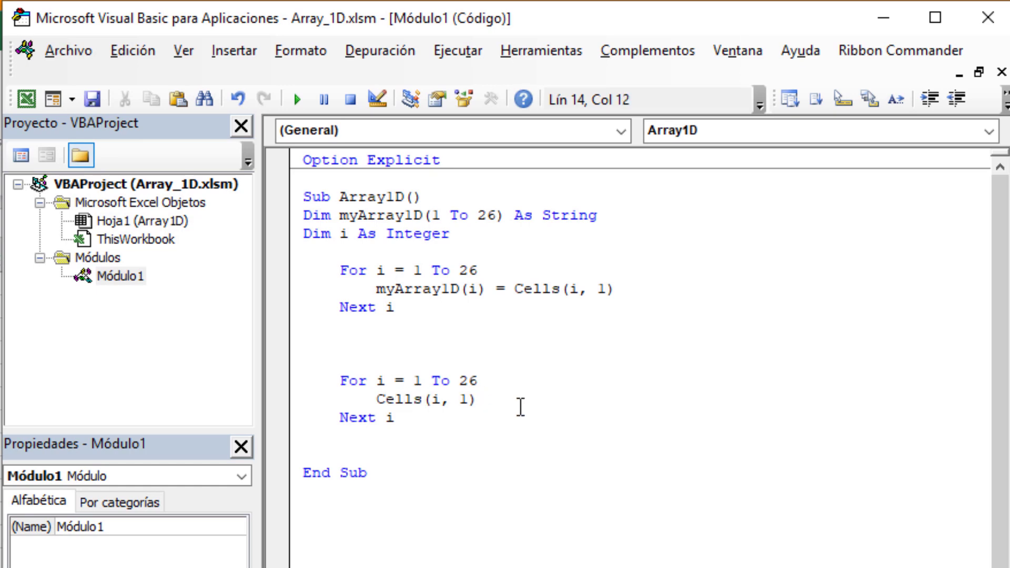
pyautogui.moveTo(521, 409); pyautogui.dragTo(522, 420)
pyautogui.hotkey('shift', 'Up')
pyautogui.write('=')
pyautogui.hotkey('ctrl', 'v')
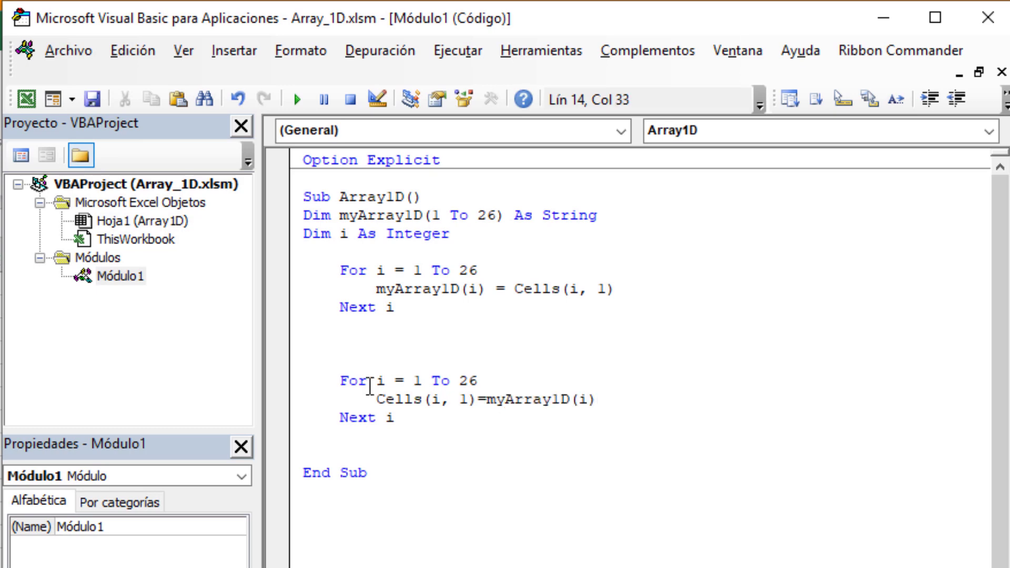
# Change the column number to 4, giving Cells(i, 4) = myArray1D(i)
pyautogui.click(464, 406)
pyautogui.press('Delete')
pyautogui.write('4')
pyautogui.press('Down')
pyautogui.press('Down')
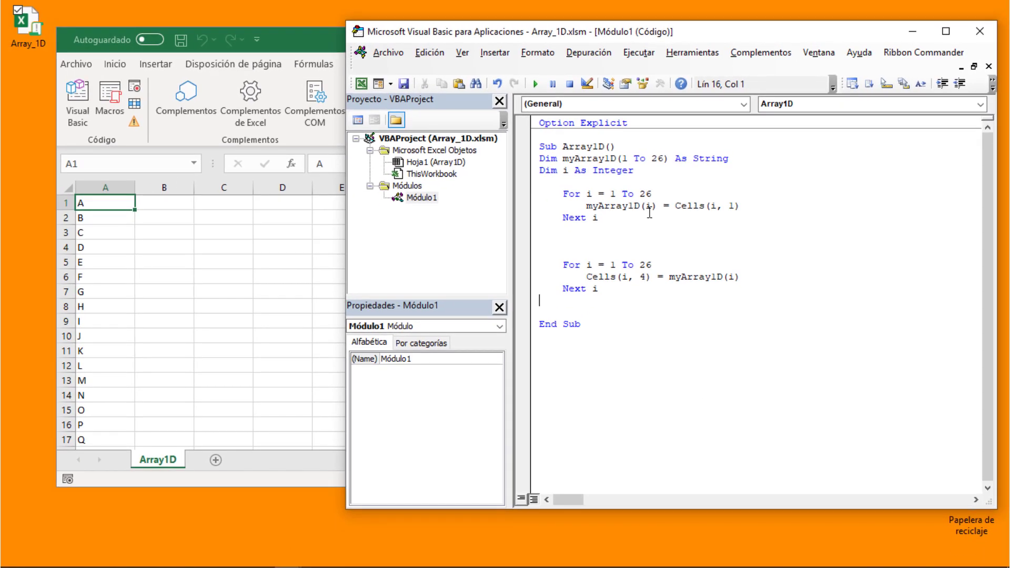
# Run Array1D and confirm column D now repeats column A's letters A–Z
pyautogui.click(542, 86)
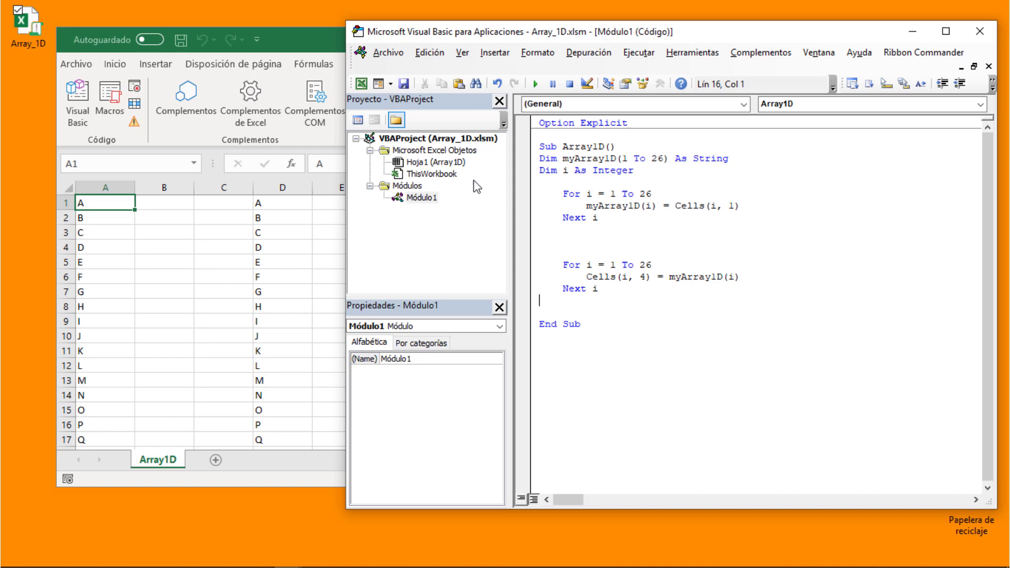
# Add Dim HojaNueva As Worksheet below the counter declaration
pyautogui.click(644, 175)
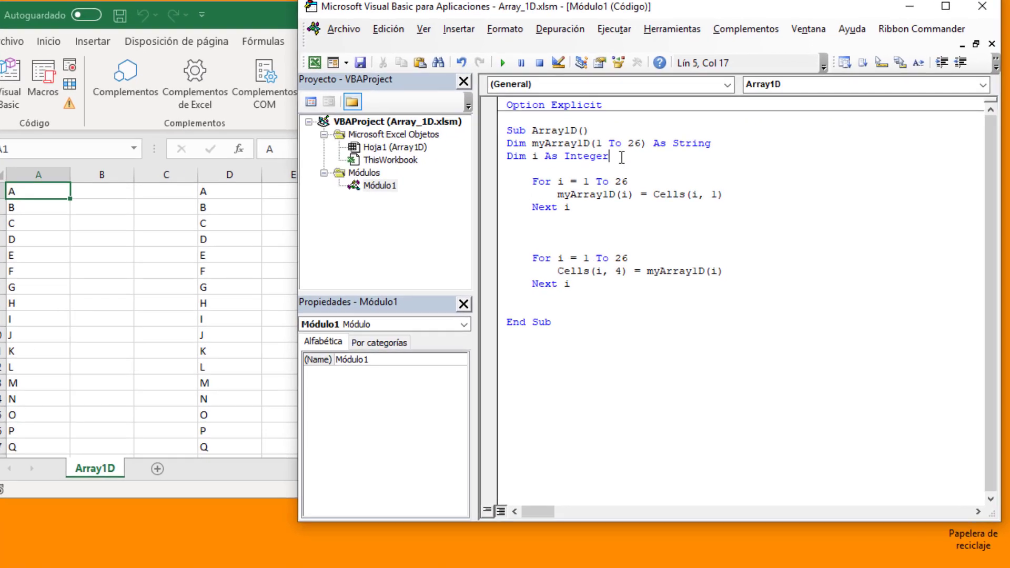
pyautogui.press('Return')
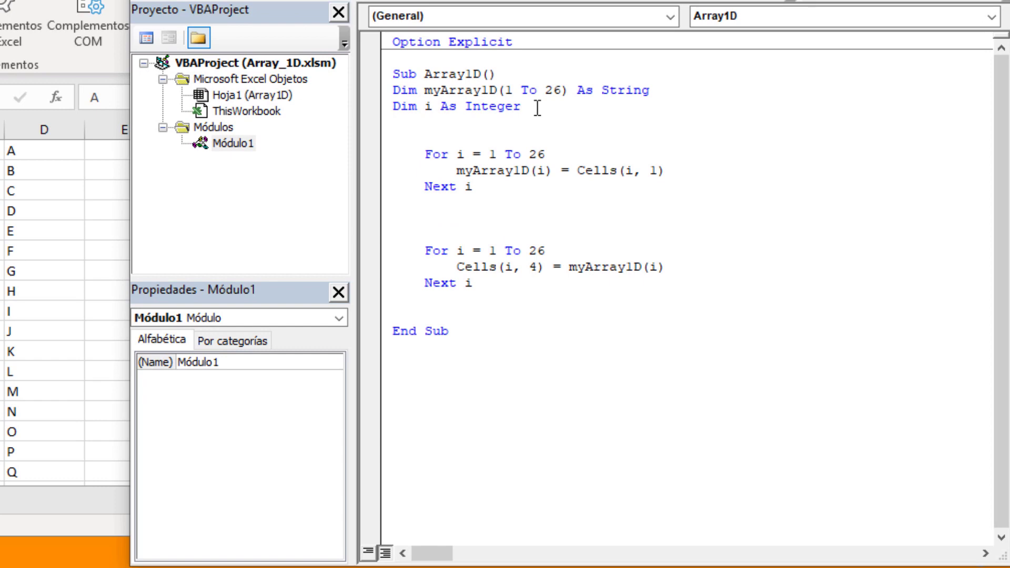
pyautogui.write('dim H')
pyautogui.write('ojaNueva ')
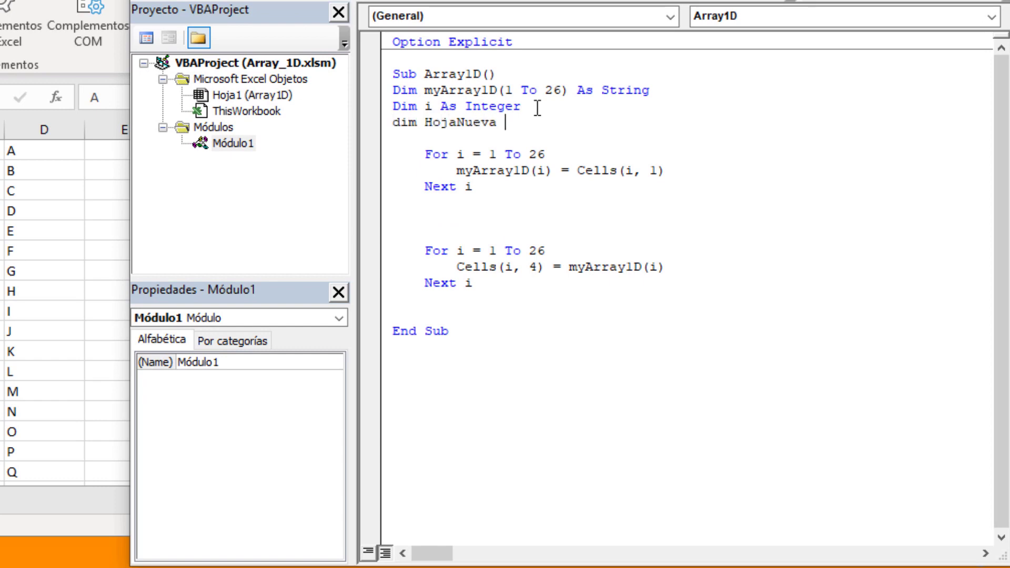
pyautogui.write('as wo')
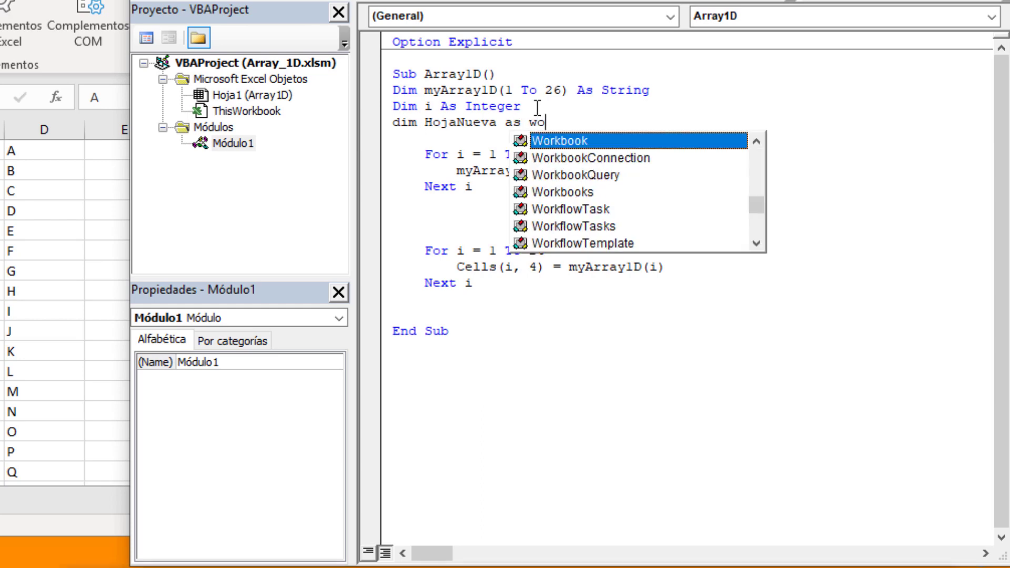
pyautogui.write('rksh')
pyautogui.press('Tab')
# Remove the extra blank line between loops and open an indented line inside the second loop
pyautogui.press('Down')
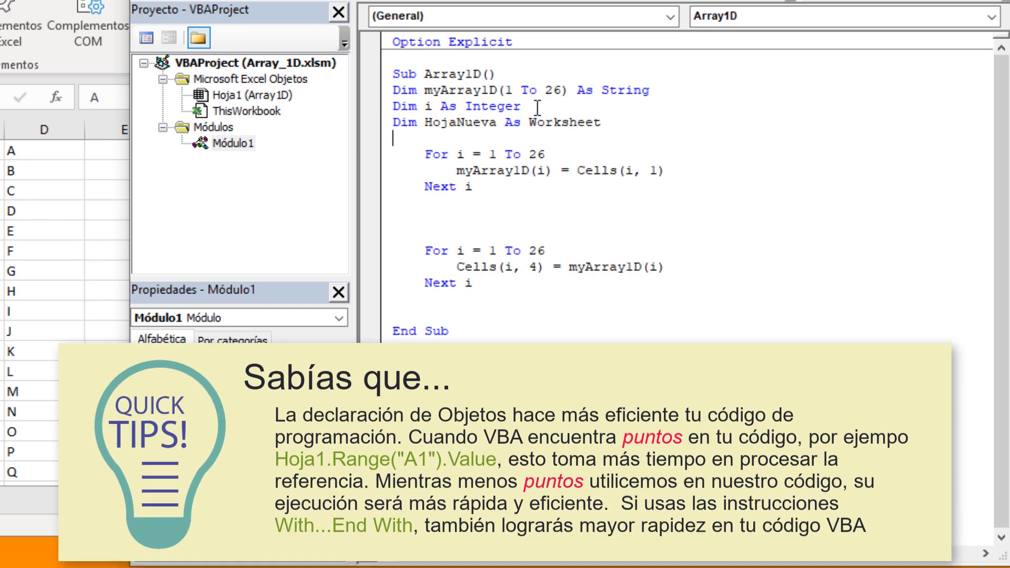
pyautogui.press('Down')
pyautogui.press('Down')
pyautogui.press('Down')
pyautogui.press('Down')
pyautogui.press('Down')
pyautogui.press('Down')
pyautogui.click(575, 251)
pyautogui.press('Up')
pyautogui.press('Up')
pyautogui.press('Delete')
pyautogui.click(597, 239)
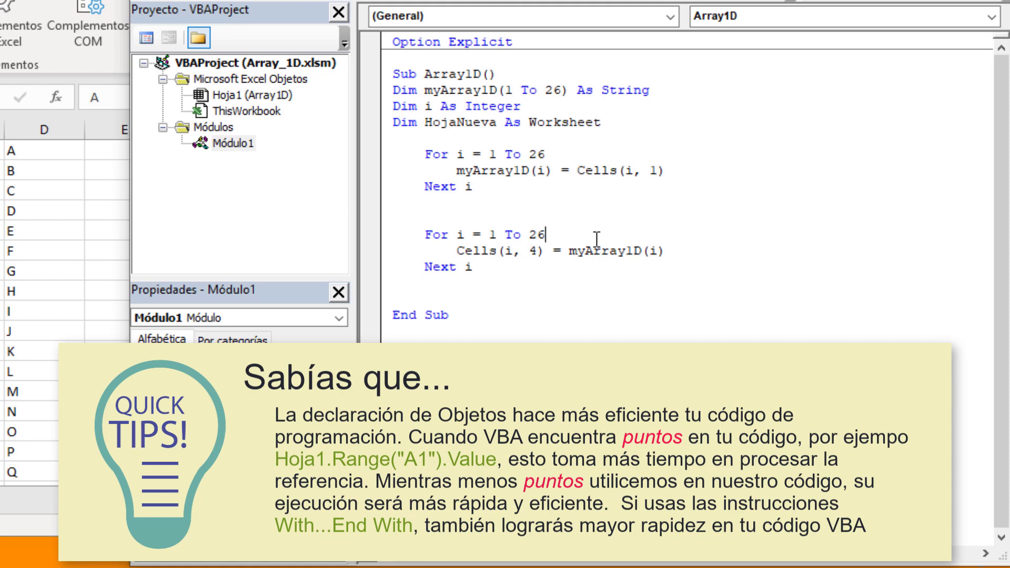
pyautogui.press('Return')
pyautogui.press('Return')
pyautogui.press('Up')
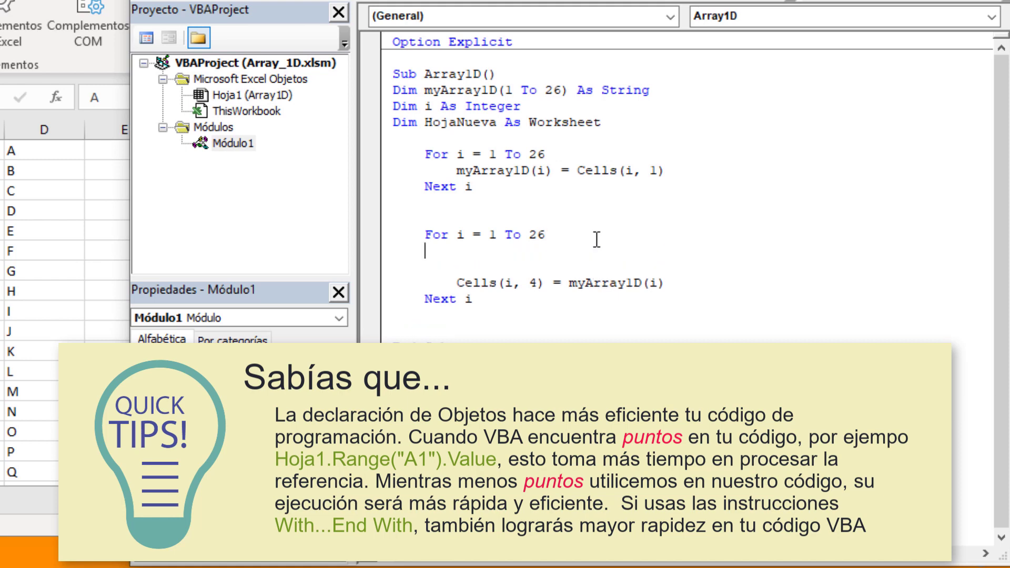
pyautogui.press('Tab')
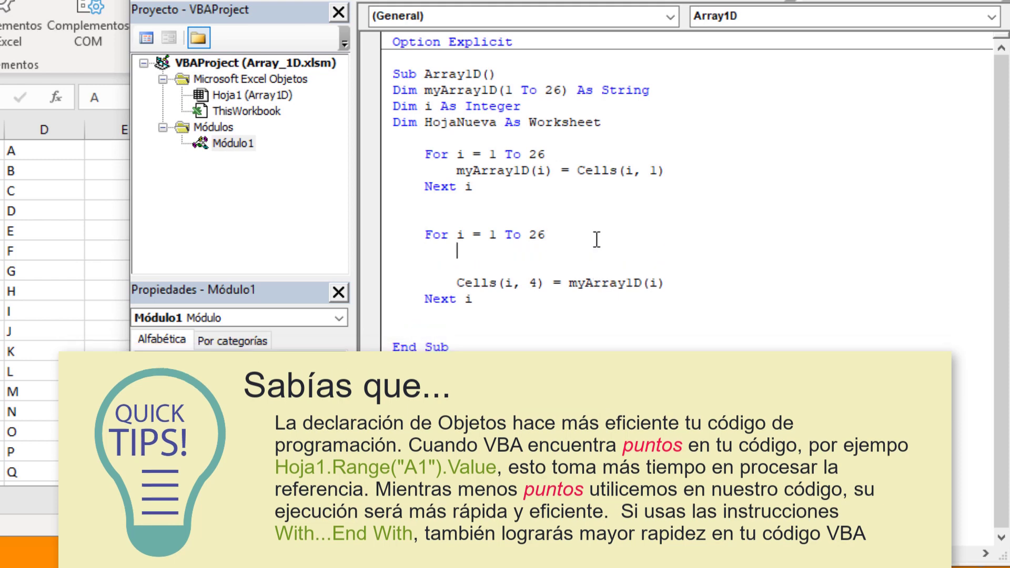
# Add Set HojaNueva = ThisWorkbook.Worksheets.Add inside the second loop
pyautogui.write('se')
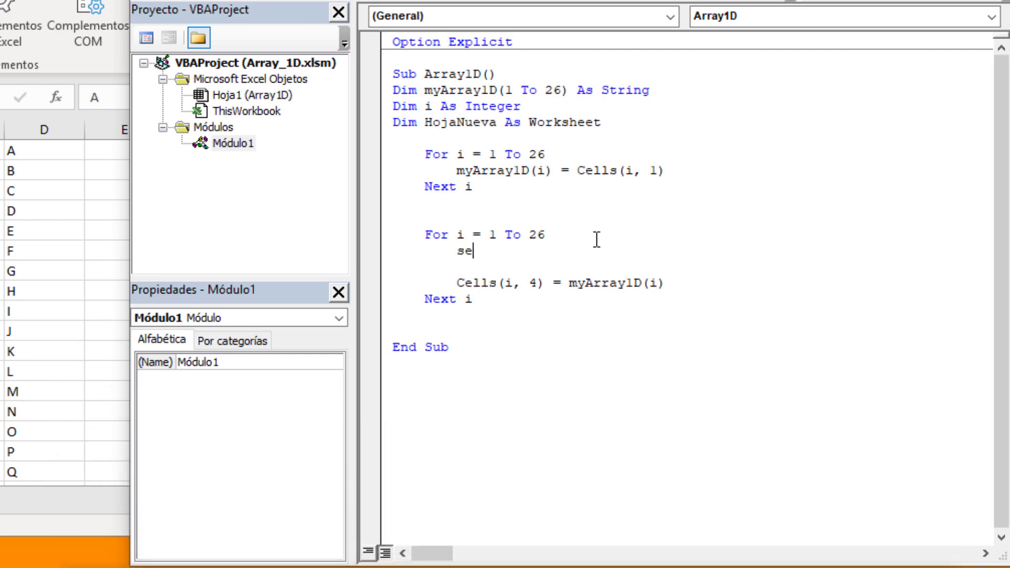
pyautogui.write('t hojanueva')
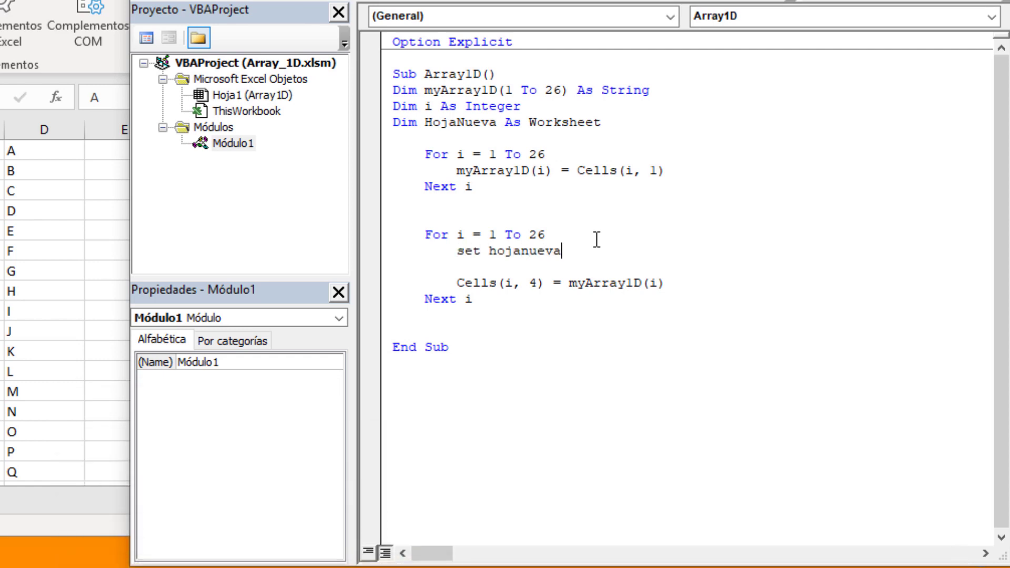
pyautogui.write('=')
pyautogui.write('thiswor')
pyautogui.write('kbook.')
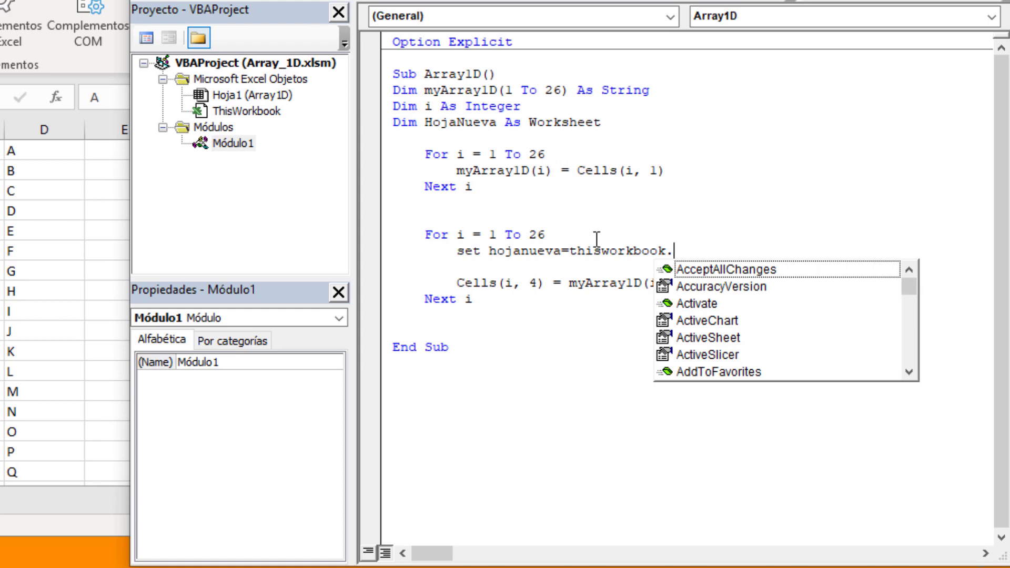
pyautogui.write('wh')
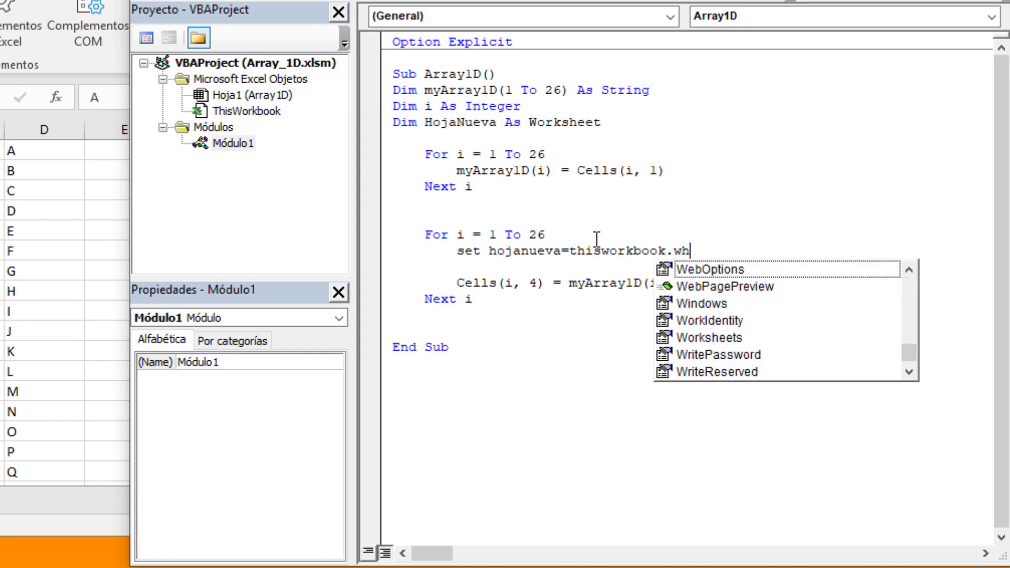
pyautogui.write('or')
pyautogui.press('BackSpace')
pyautogui.press('BackSpace')
pyautogui.press('BackSpace')
pyautogui.write('o')
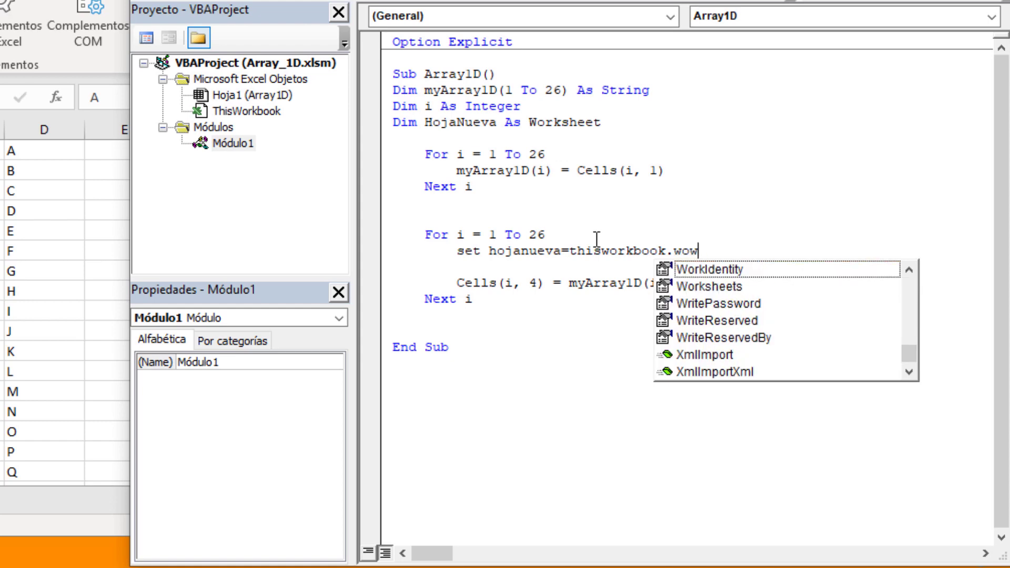
pyautogui.write('rksh')
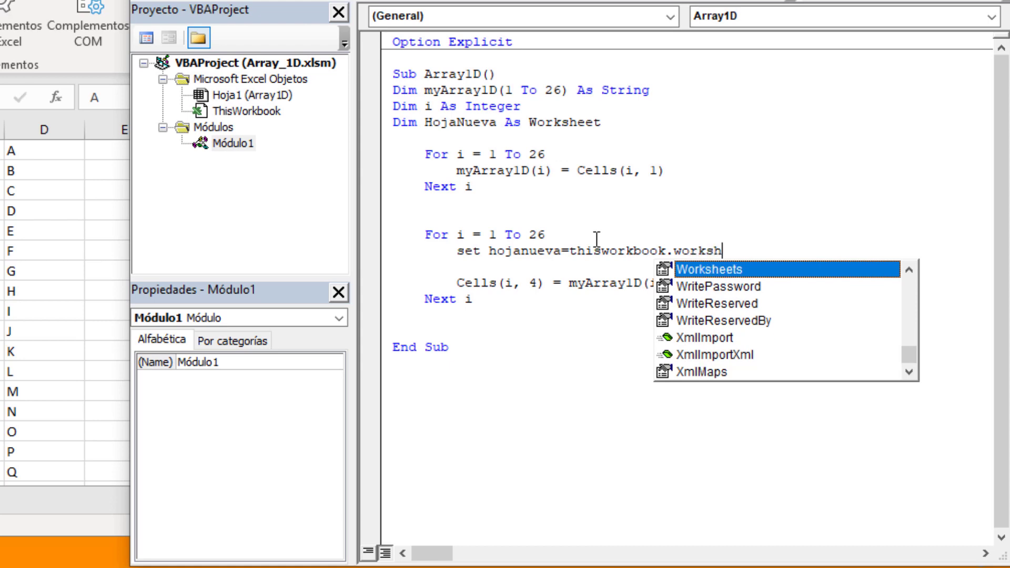
pyautogui.press('Tab')
pyautogui.write('.ad')
pyautogui.press('Tab')
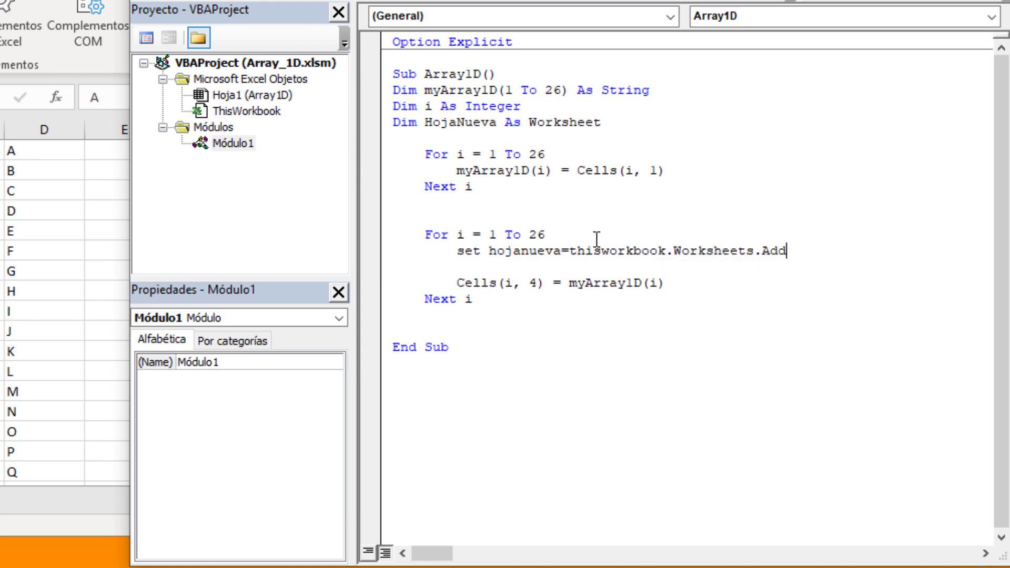
pyautogui.press('Return')
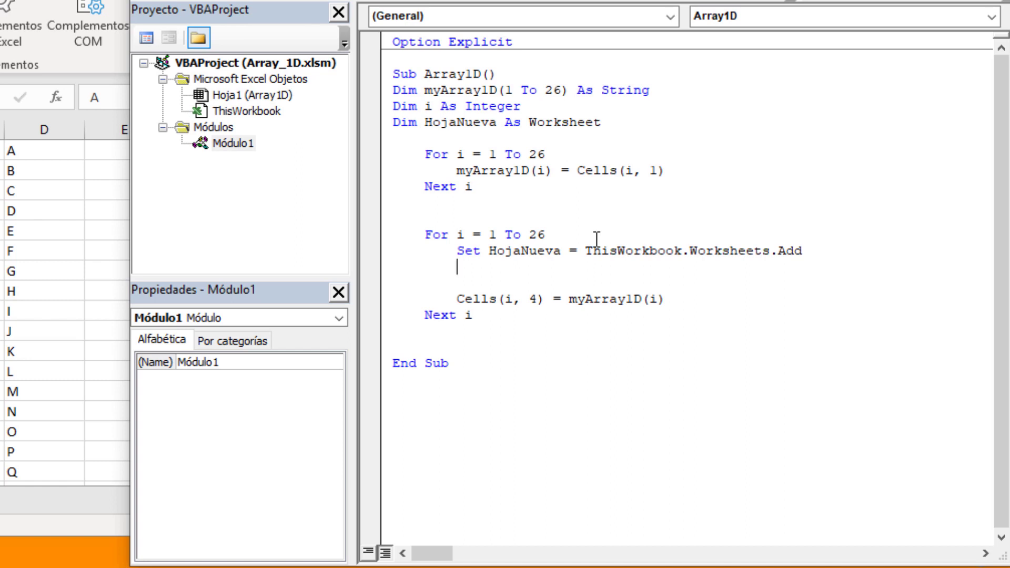
# Cut out the old Cells(i, 4) = myArray1D(i) line
pyautogui.press('Down')
pyautogui.hotkey('ctrl', 'shift', 'Right')
pyautogui.hotkey('ctrl', 'shift', 'Right')
pyautogui.hotkey('ctrl', 'shift', 'Right')
pyautogui.hotkey('ctrl', 'shift', 'Right')
pyautogui.hotkey('ctrl', 'shift', 'Right')
pyautogui.hotkey('ctrl', 'shift', 'Right')
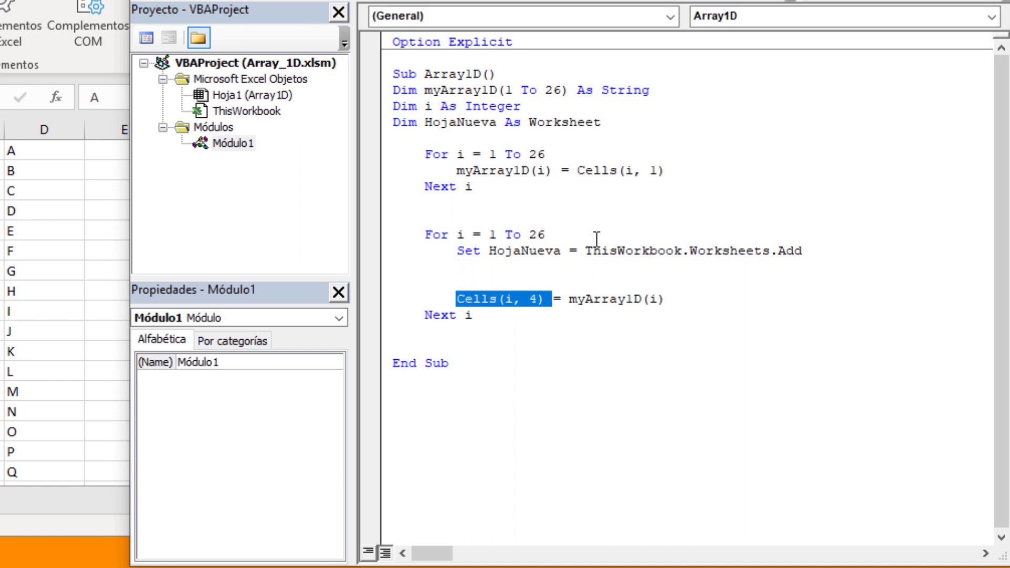
pyautogui.hotkey('ctrl', 'shift', 'Right')
pyautogui.hotkey('ctrl', 'shift', 'Right')
pyautogui.hotkey('ctrl', 'shift', 'Right')
pyautogui.hotkey('ctrl', 'shift', 'Right')
pyautogui.hotkey('ctrl', 'x')
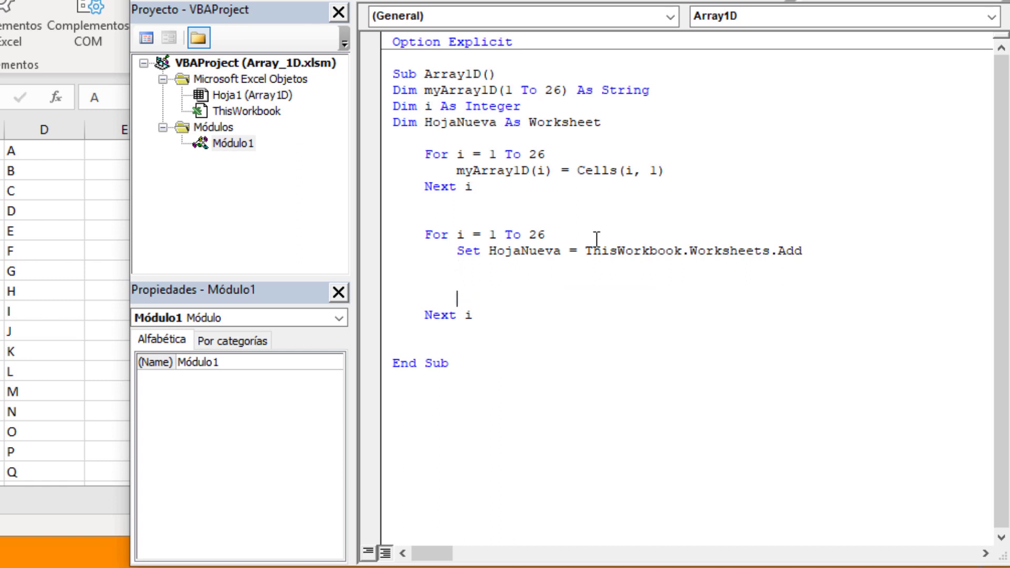
pyautogui.press('Up')
pyautogui.press('Up')
# Add a With HojaNueva … End With block setting .Name = myArray1D(i)
pyautogui.press('Return')
pyautogui.press('Tab')
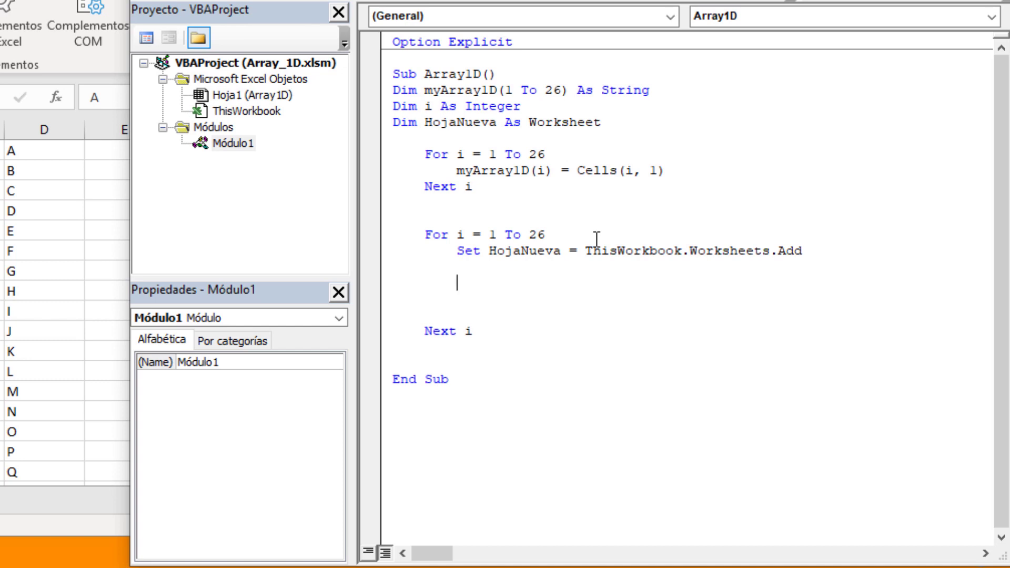
pyautogui.write('with hoj')
pyautogui.write('anueva')
pyautogui.press('Return')
pyautogui.press('Return')
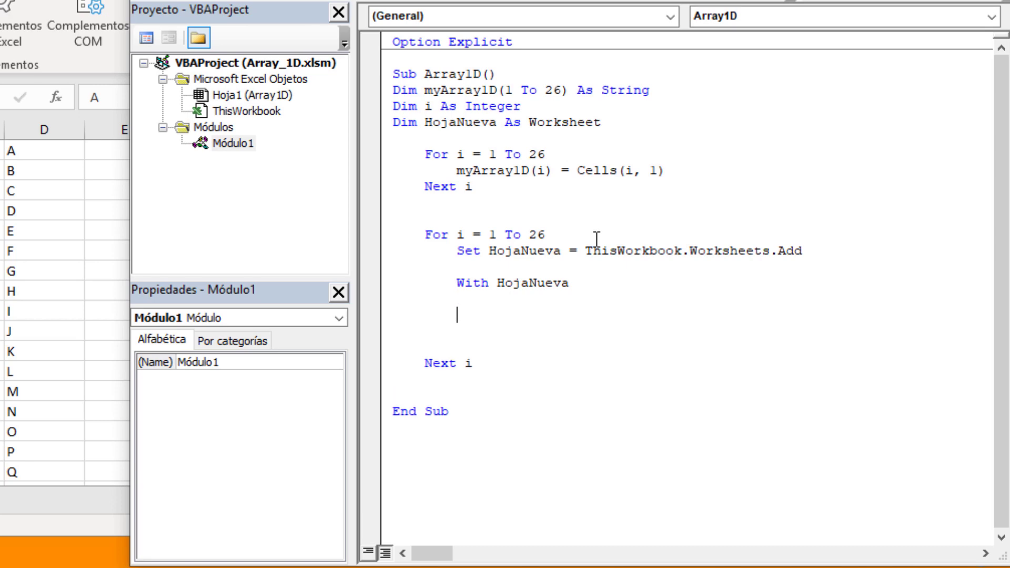
pyautogui.write('end ')
pyautogui.write('with')
pyautogui.press('Up')
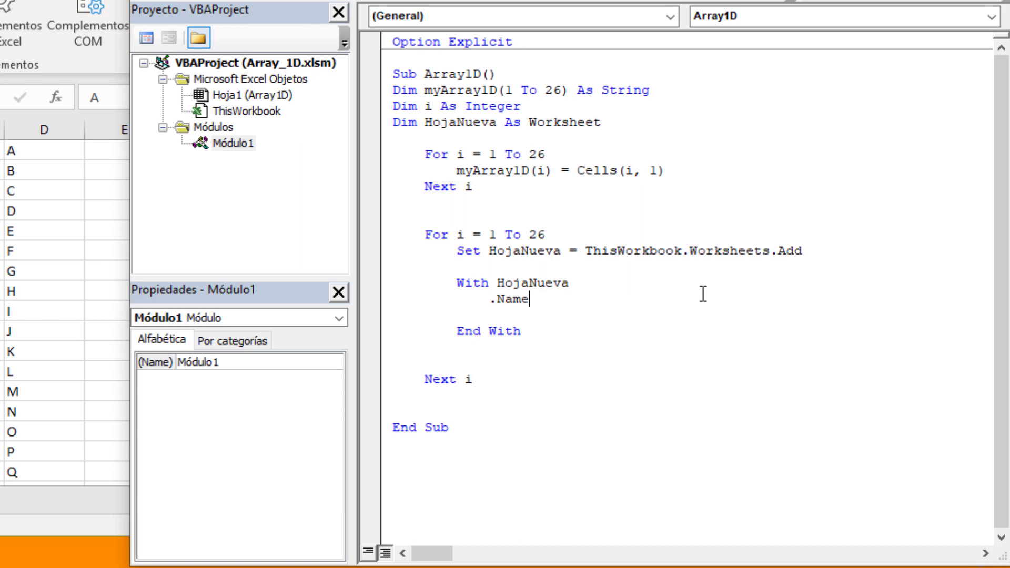
pyautogui.write('=')
pyautogui.write('my')
pyautogui.write('array')
pyautogui.write('1d')
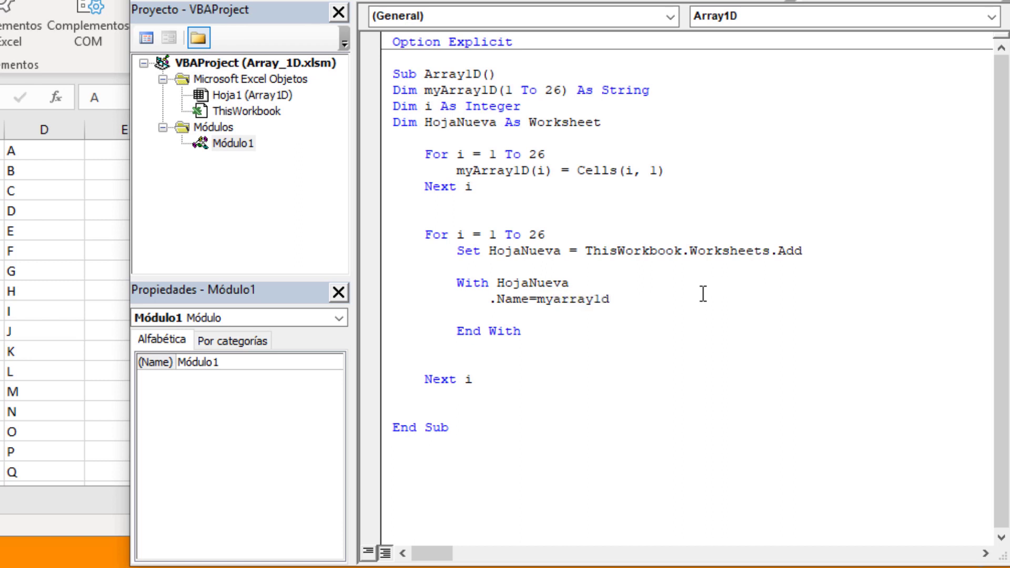
pyautogui.write('(')
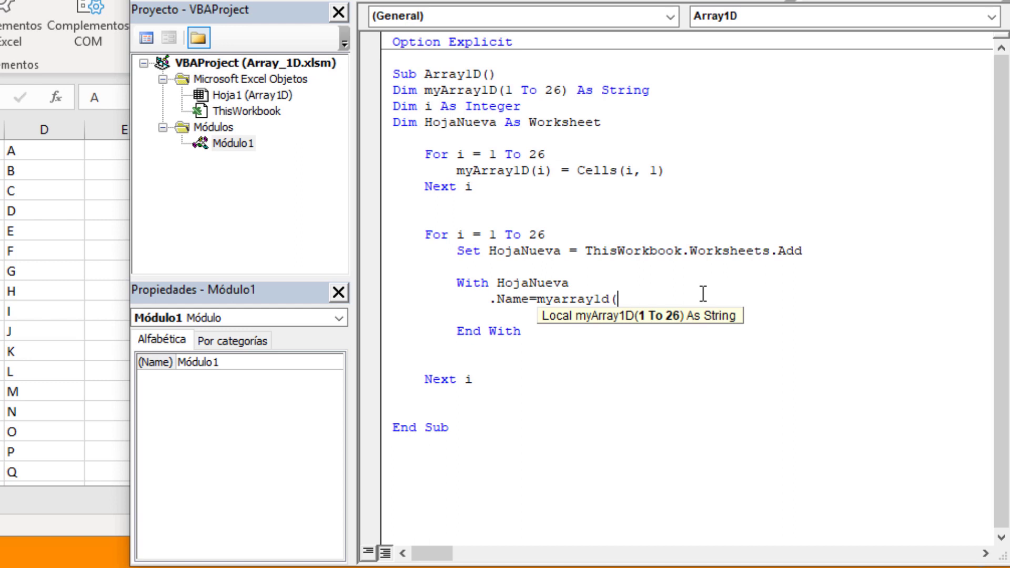
pyautogui.write('i')
pyautogui.write(')')
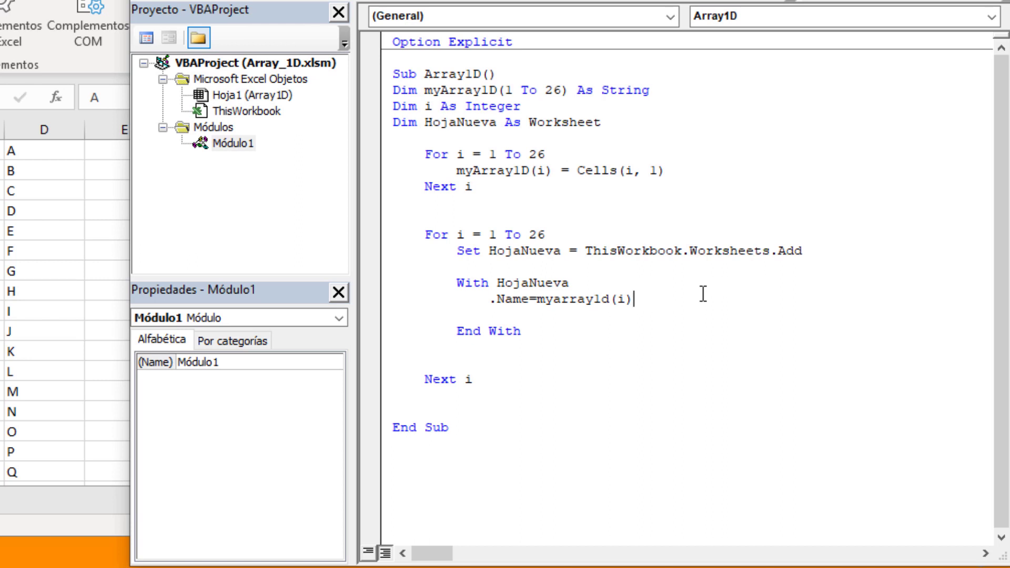
pyautogui.press('Down')
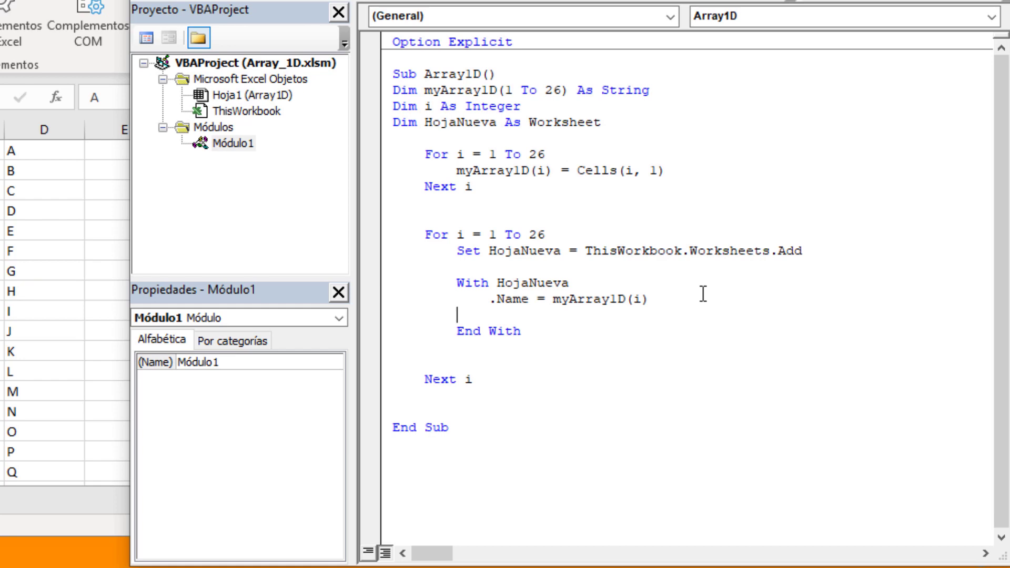
pyautogui.press('Tab')
# Set A1–D1 to NOMBRE CLIENTE, LUGAR DE TRABAJO, No. TELÉFONO and CORREO ELECTRÓNICO
pyautogui.write('.ran')
pyautogui.press('Tab')
pyautogui.write('(')
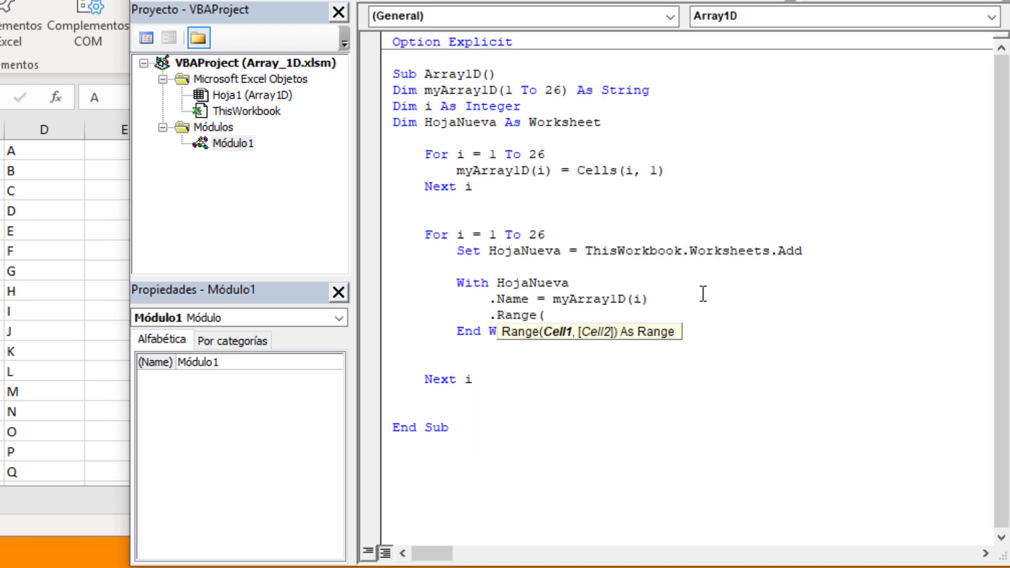
pyautogui.write('"A')
pyautogui.write('1") = "NOMBRE CLIENTE')
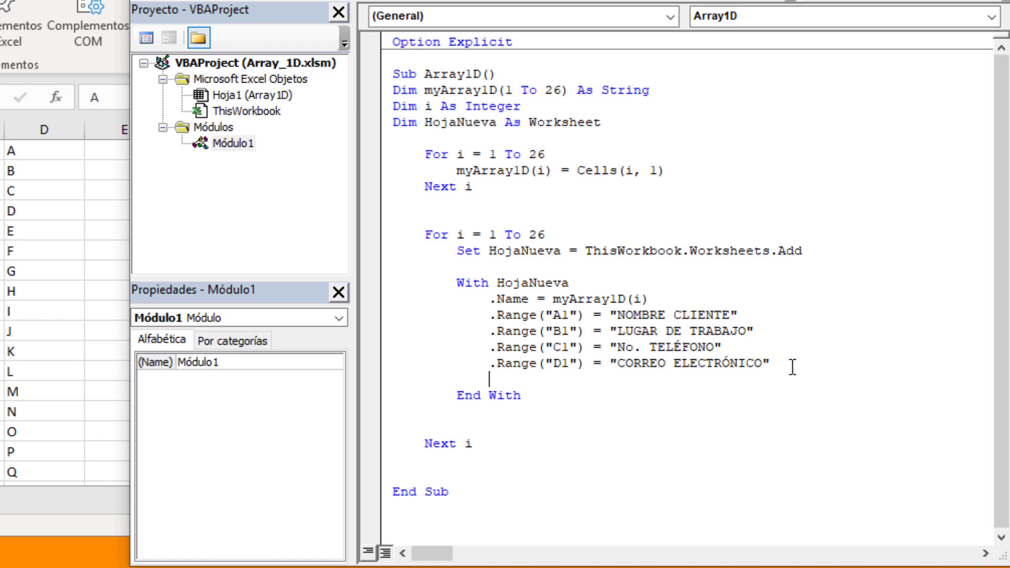
pyautogui.press('Return')
pyautogui.press('Up')
pyautogui.press('Up')
# Build a .Range("A1:D1") reference on a new line below the D1 header
pyautogui.hotkey('ctrl', 'shift', 'Right')
pyautogui.hotkey('ctrl', 'shift', 'Right')
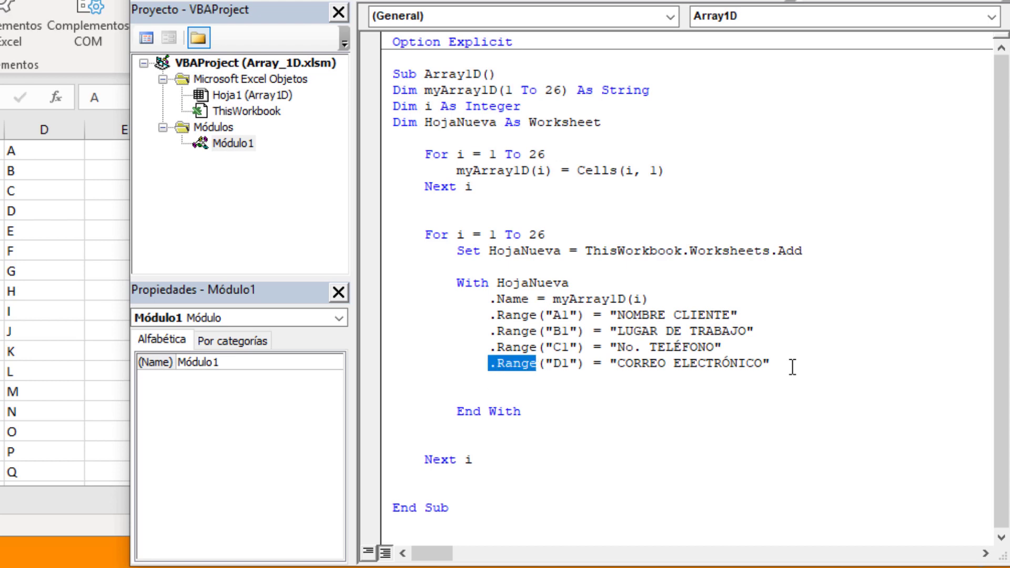
pyautogui.hotkey('ctrl', 'shift', 'Right')
pyautogui.hotkey('ctrl', 'shift', 'Right')
pyautogui.hotkey('shift', 'Left')
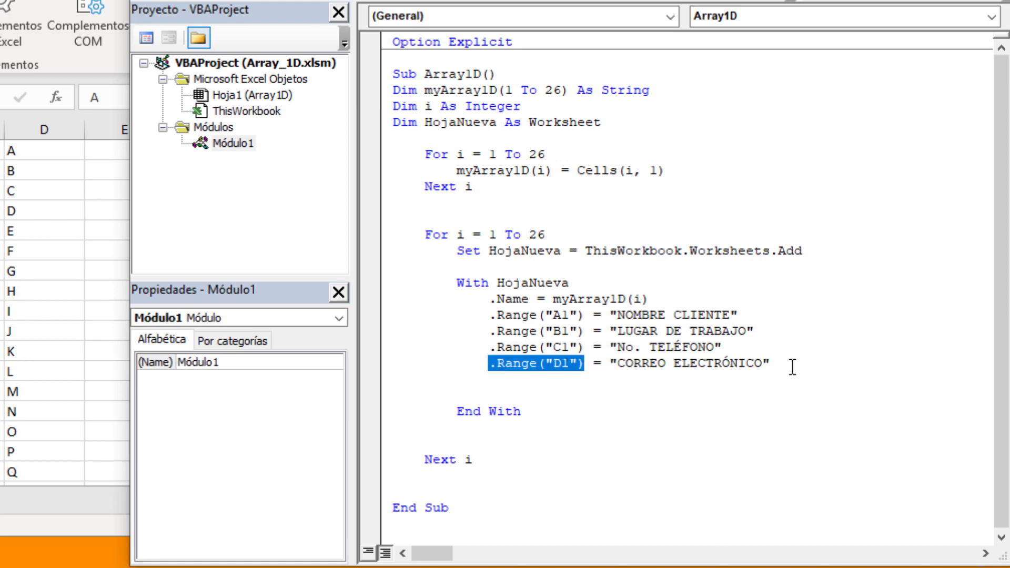
pyautogui.hotkey('ctrl', 'c')
pyautogui.press('Down')
pyautogui.hotkey('ctrl', 'v')
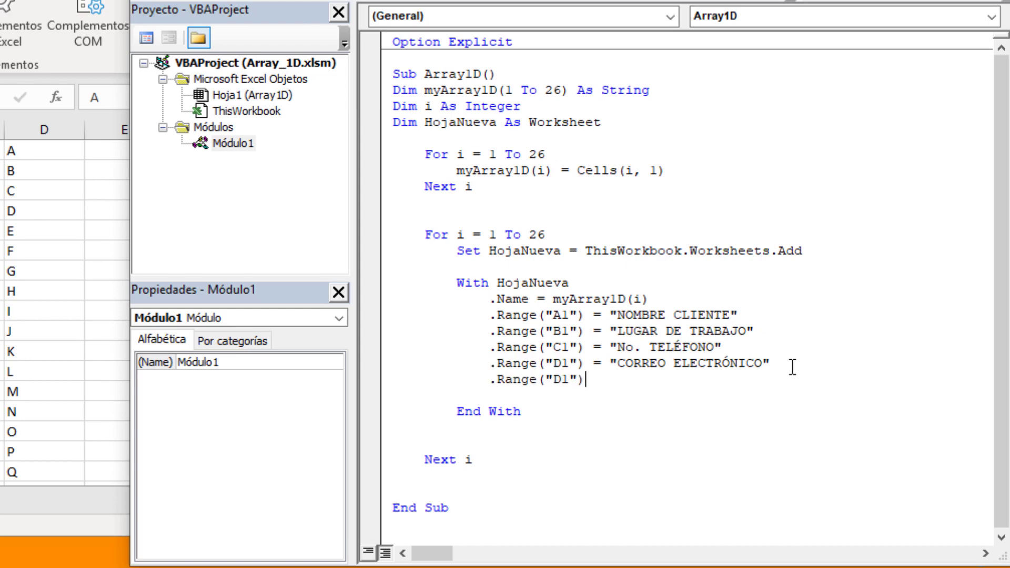
pyautogui.press('Left')
pyautogui.press('Left')
pyautogui.press('Left')
pyautogui.press('Left')
pyautogui.write('A1')
pyautogui.write('"')
pyautogui.press('BackSpace')
pyautogui.write(':')
# Complete that line as .Range("A1:D1").EntireColumn.AutoFit
pyautogui.press('Right')
pyautogui.press('Right')
pyautogui.press('Right')
pyautogui.press('Right')
pyautogui.write('.')
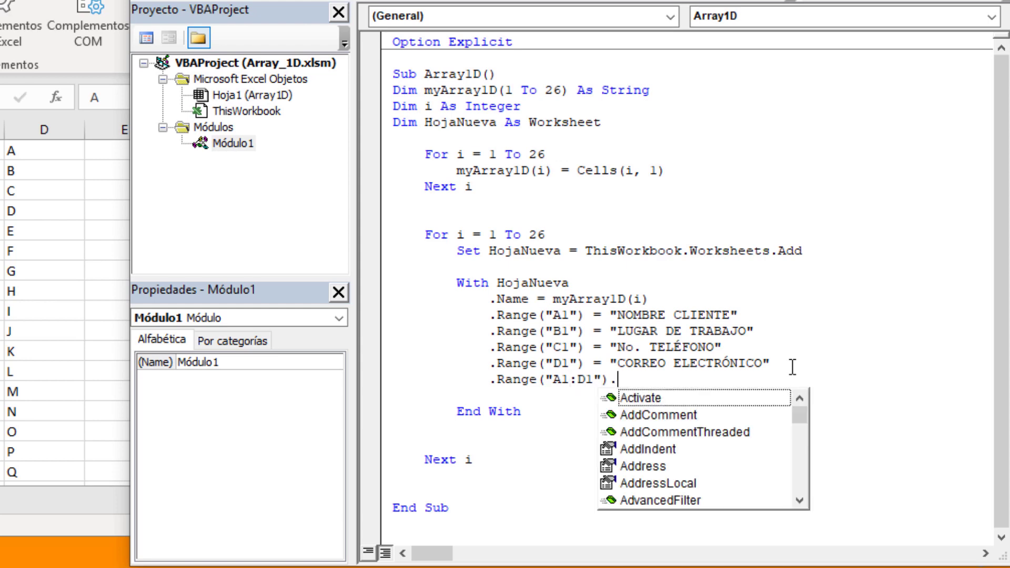
pyautogui.write('ent')
pyautogui.press('Tab')
pyautogui.write('.aut')
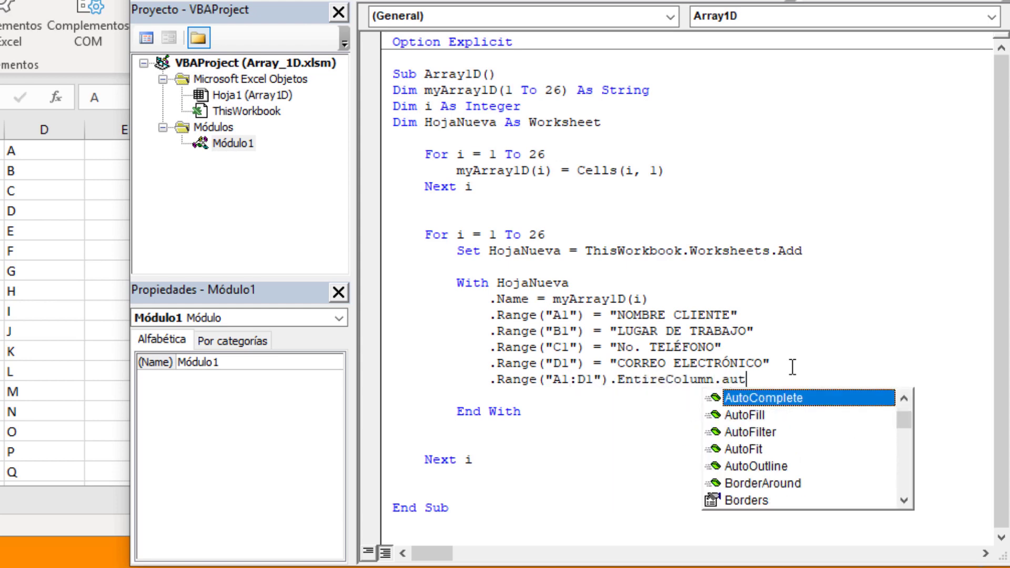
pyautogui.write('fi')
pyautogui.write('t')
pyautogui.press('Tab')
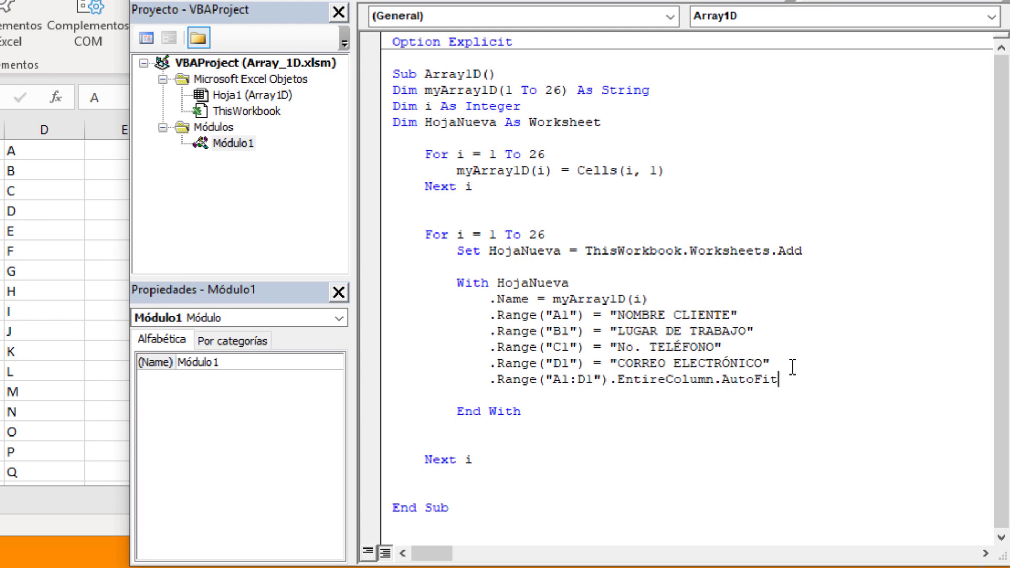
pyautogui.press('Return')
pyautogui.hotkey('shift', 'Home')
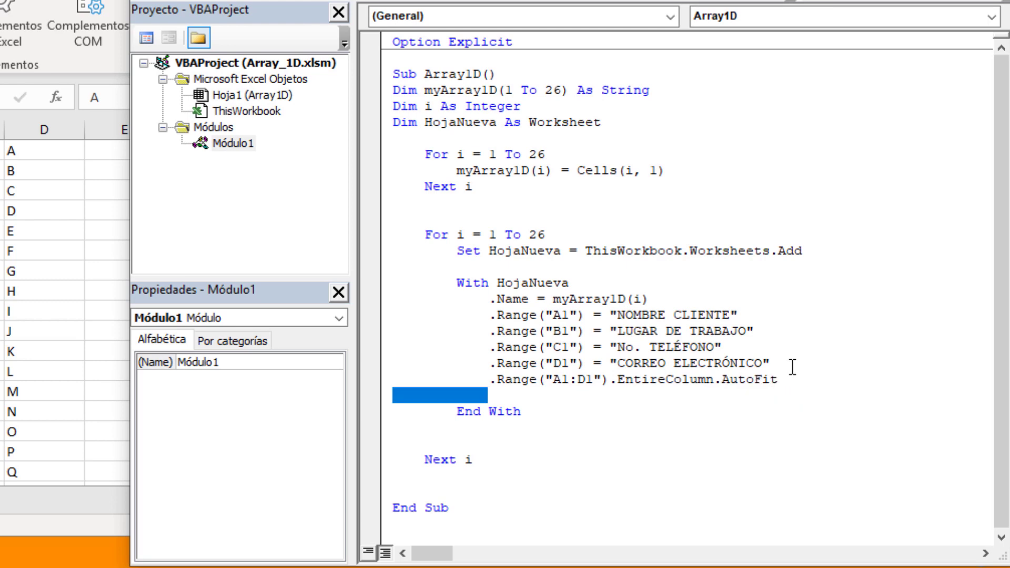
pyautogui.press('Delete')
pyautogui.press('Delete')
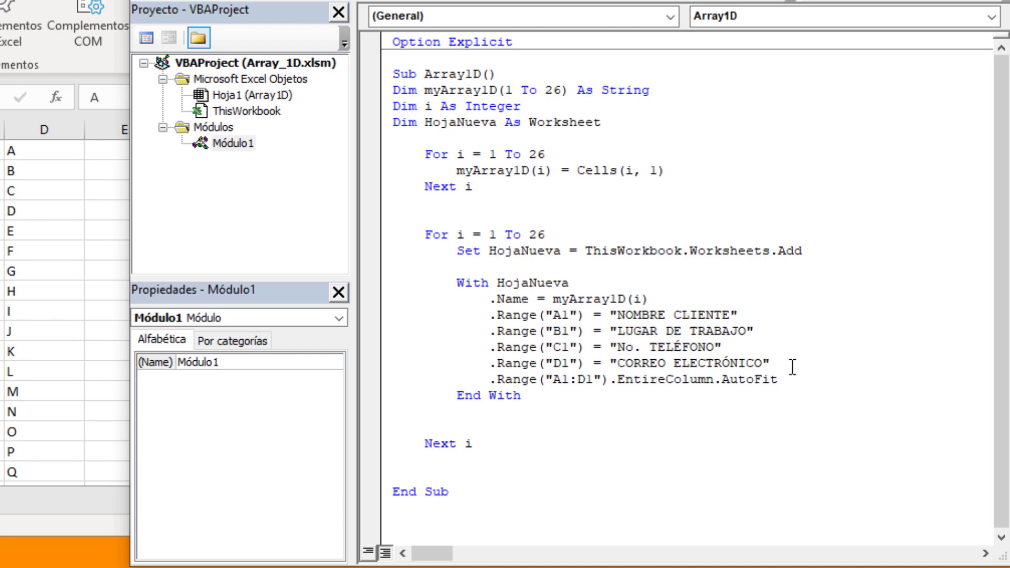
# Paste another .Range("A1:D1") reference on a new line for the header formatting
pyautogui.press('Up')
pyautogui.press('Up')
pyautogui.click(797, 355)
pyautogui.click(797, 359)
pyautogui.press('Return')
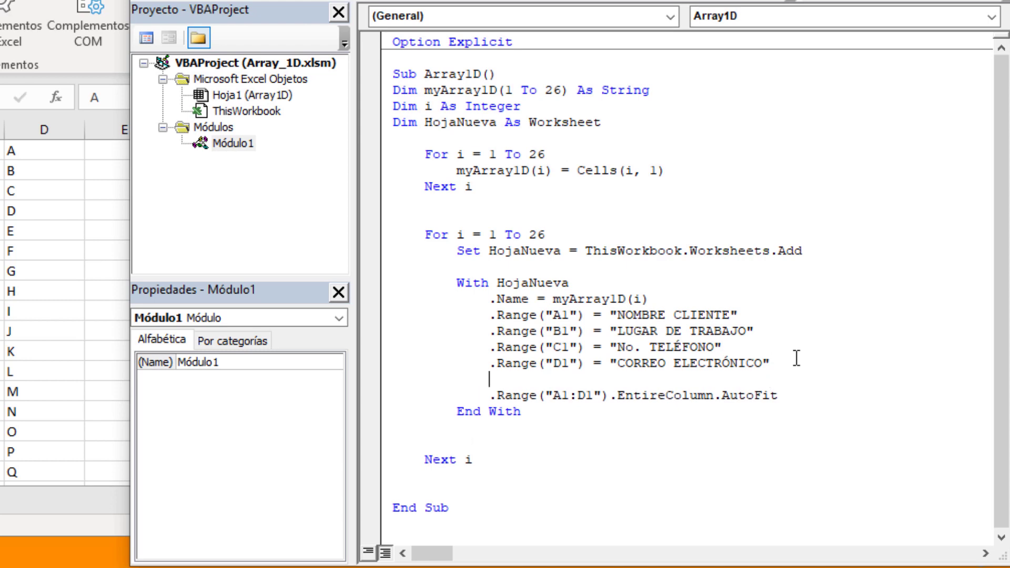
pyautogui.press('Down')
pyautogui.press('Up')
pyautogui.hotkey('shift', 'Right')
pyautogui.hotkey('shift', 'Right')
pyautogui.hotkey('shift', 'Right')
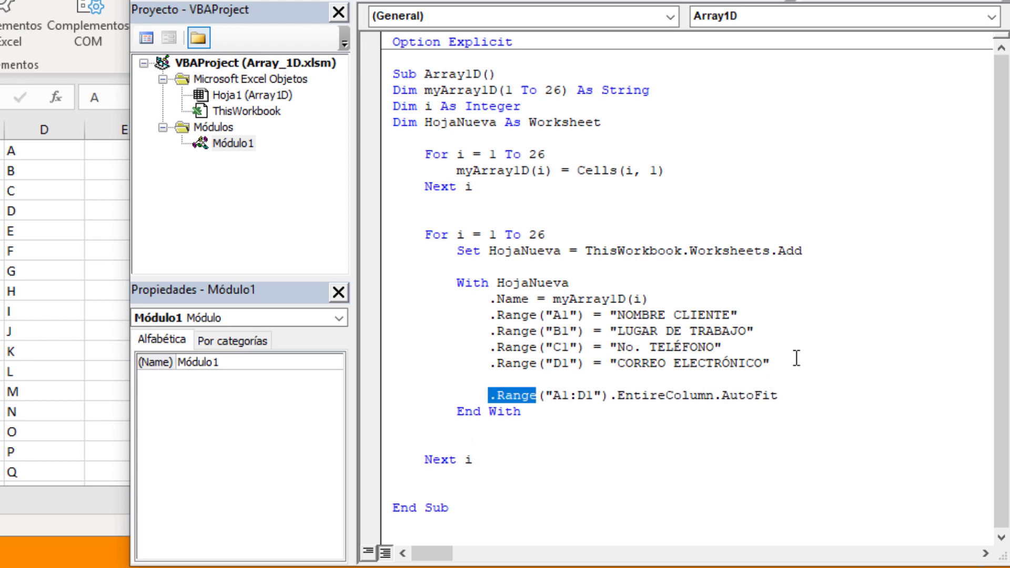
pyautogui.hotkey('shift', 'Right')
pyautogui.hotkey('shift', 'Right')
pyautogui.hotkey('shift', 'Right')
pyautogui.hotkey('shift', 'Right')
pyautogui.hotkey('shift', 'Right')
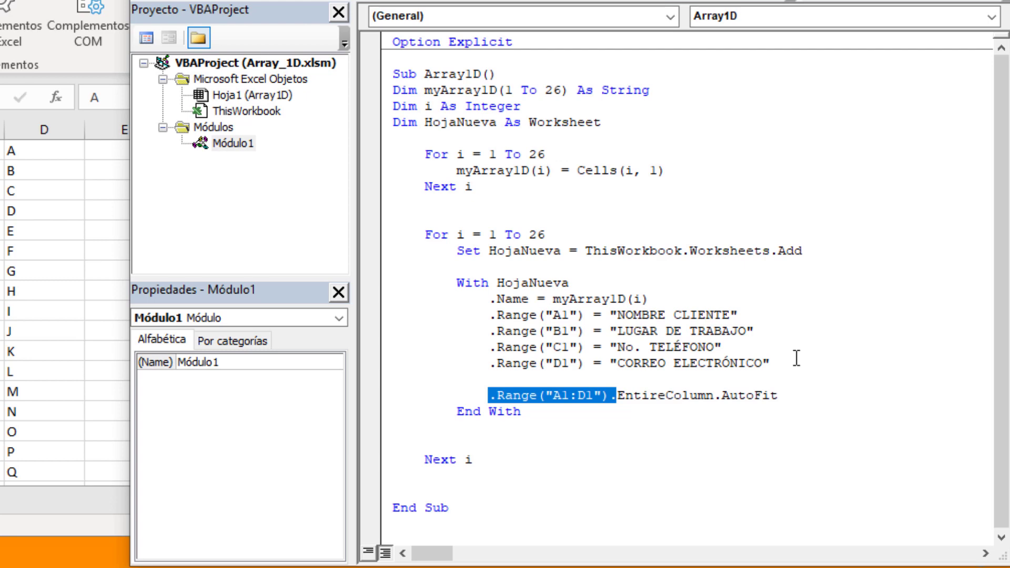
pyautogui.hotkey('shift', 'Left')
pyautogui.press('Up')
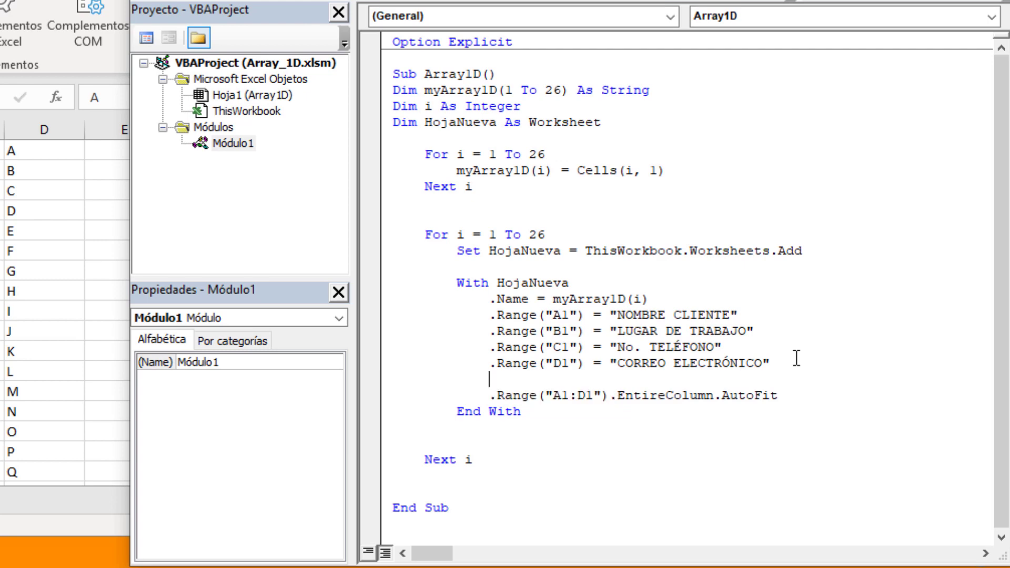
pyautogui.hotkey('ctrl', 'v')
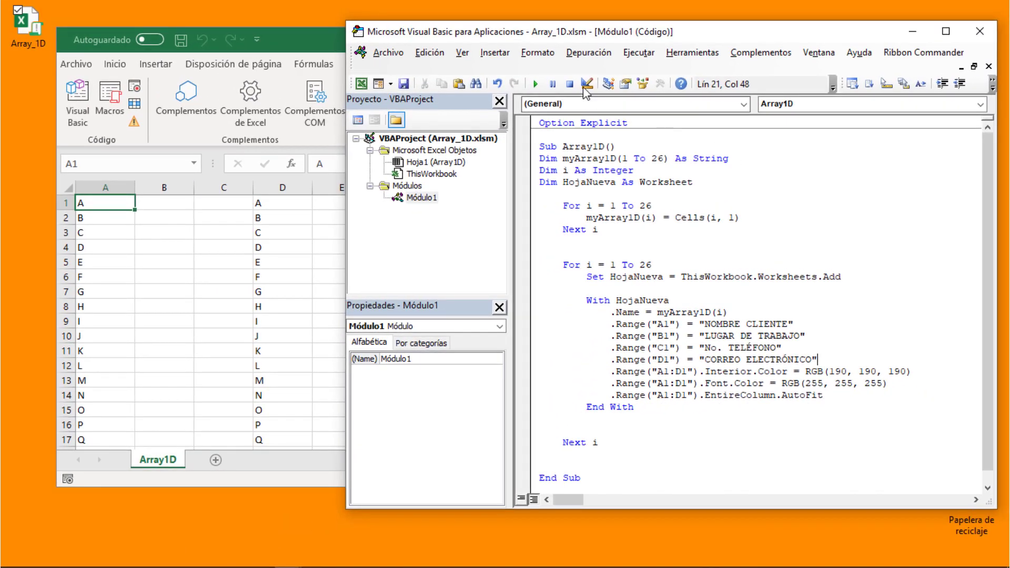
# Compile and run Array1D, then view the new sheets A–Z with grey, white-text headers
pyautogui.click(594, 53)
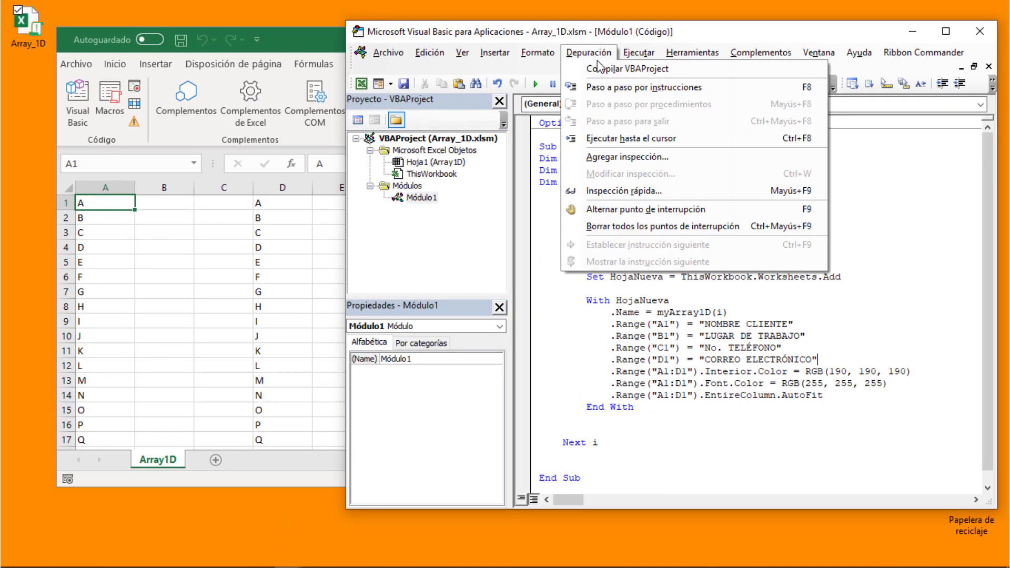
pyautogui.click(605, 69)
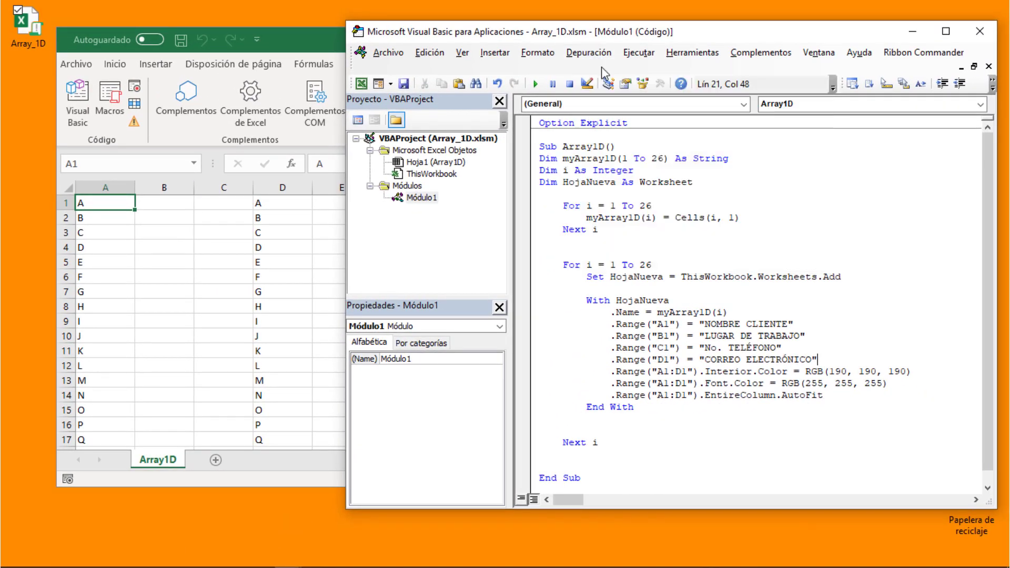
pyautogui.click(681, 252)
pyautogui.click(536, 88)
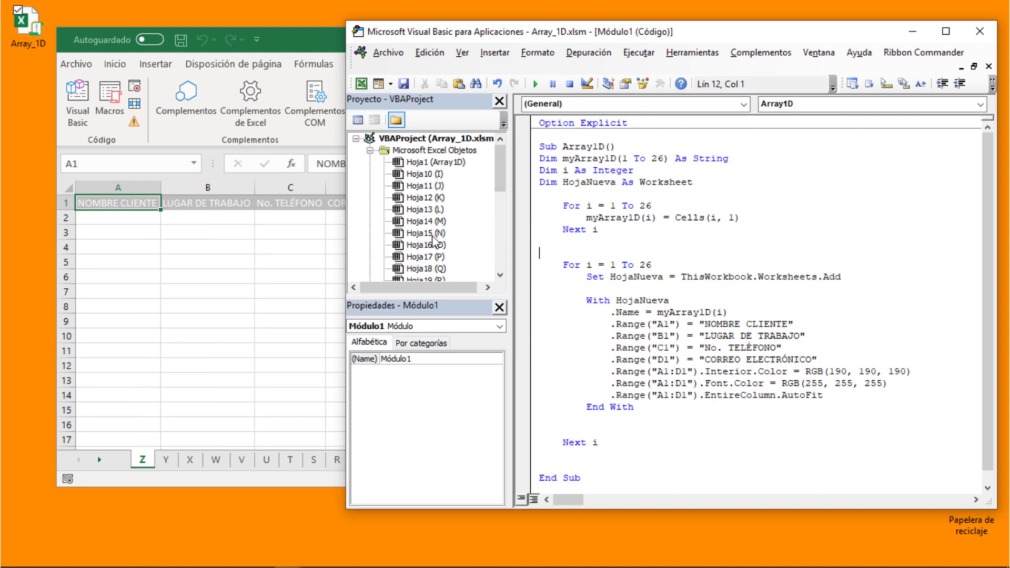
pyautogui.moveTo(501, 166)
pyautogui.mouseDown()
pyautogui.moveTo(508, 201)
pyautogui.moveTo(507, 169)
pyautogui.mouseUp()
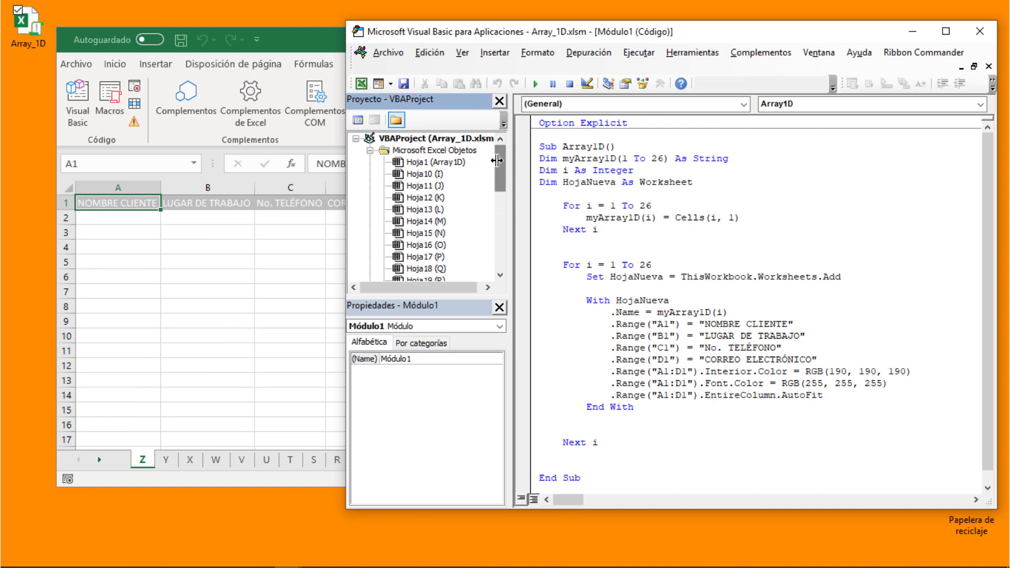
pyautogui.click(189, 288)
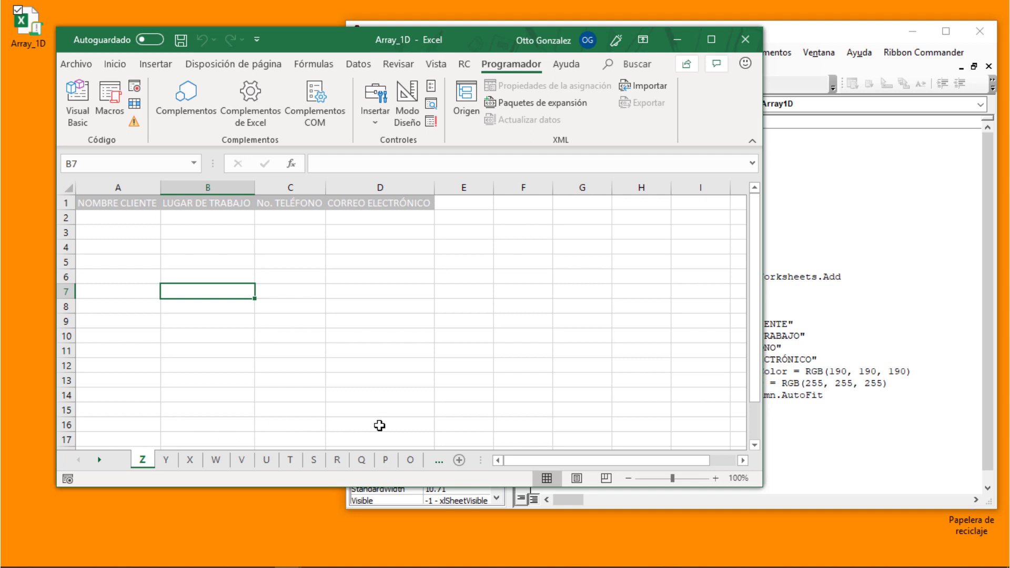
# Step back through sheets O to A and the Array1D sheet, ending on sheet A
pyautogui.click(411, 461)
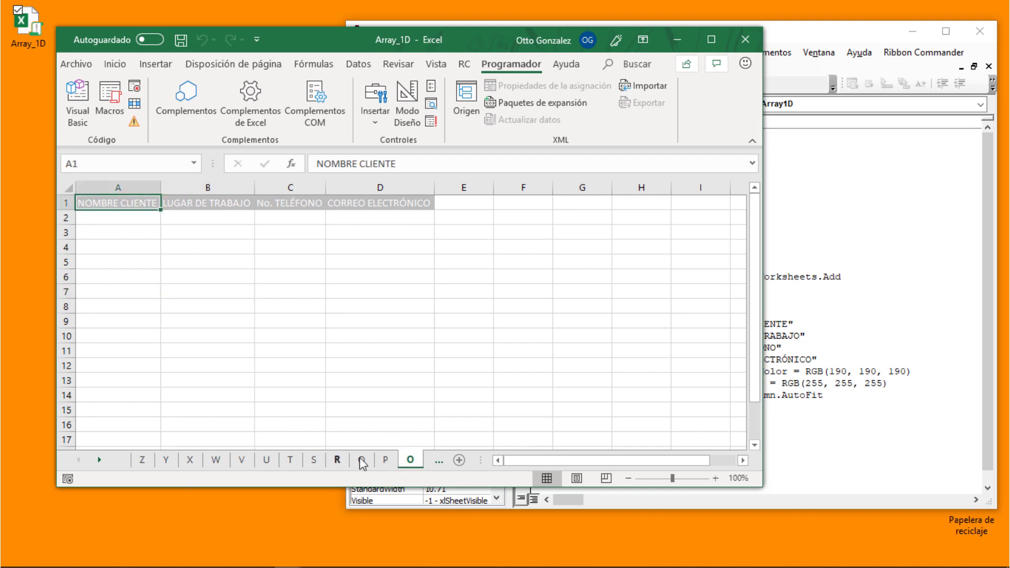
pyautogui.click(437, 466)
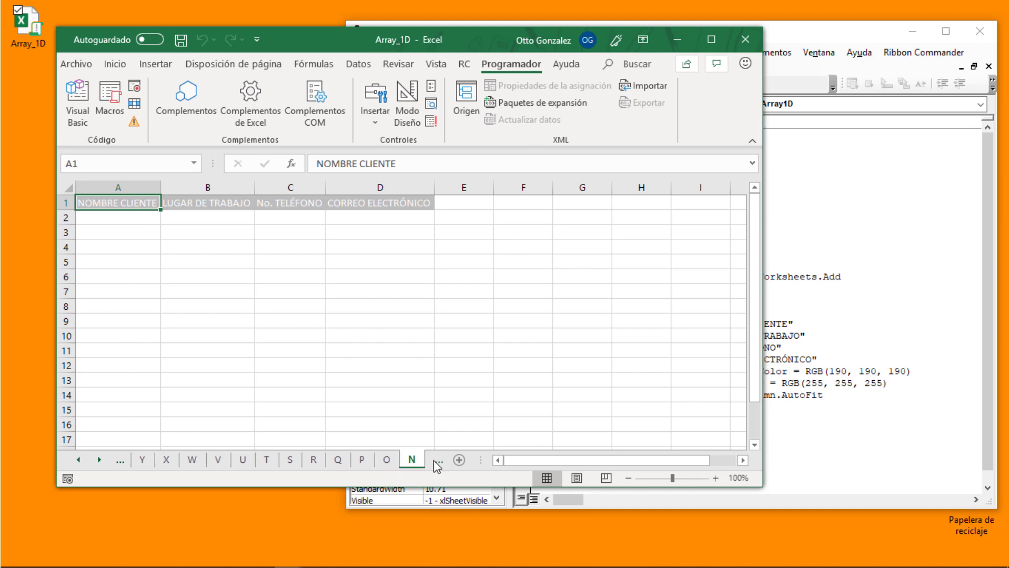
pyautogui.click(437, 465)
pyautogui.click(441, 466)
pyautogui.click(441, 466)
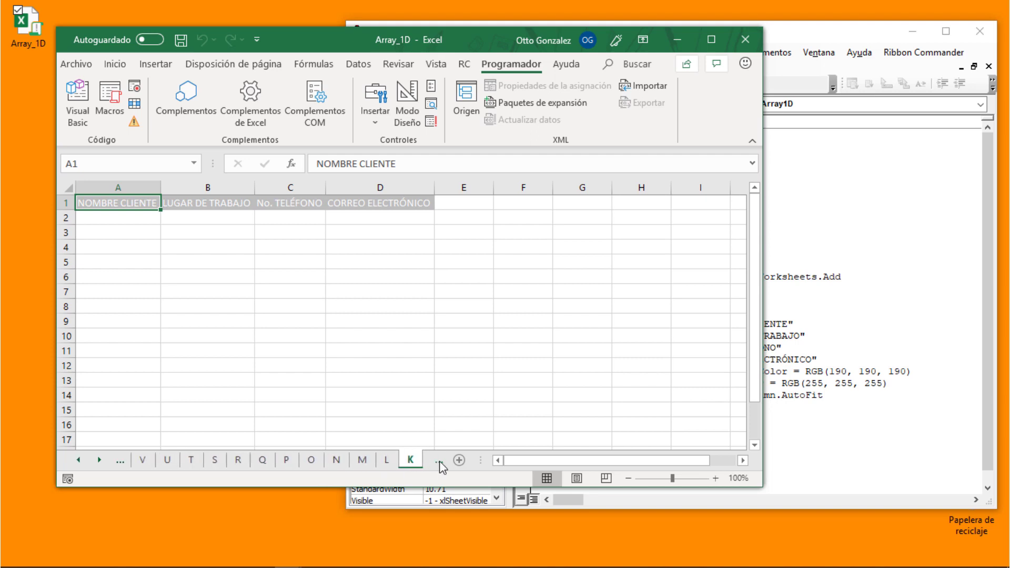
pyautogui.click(441, 466)
pyautogui.click(441, 465)
pyautogui.click(441, 465)
pyautogui.click(441, 465)
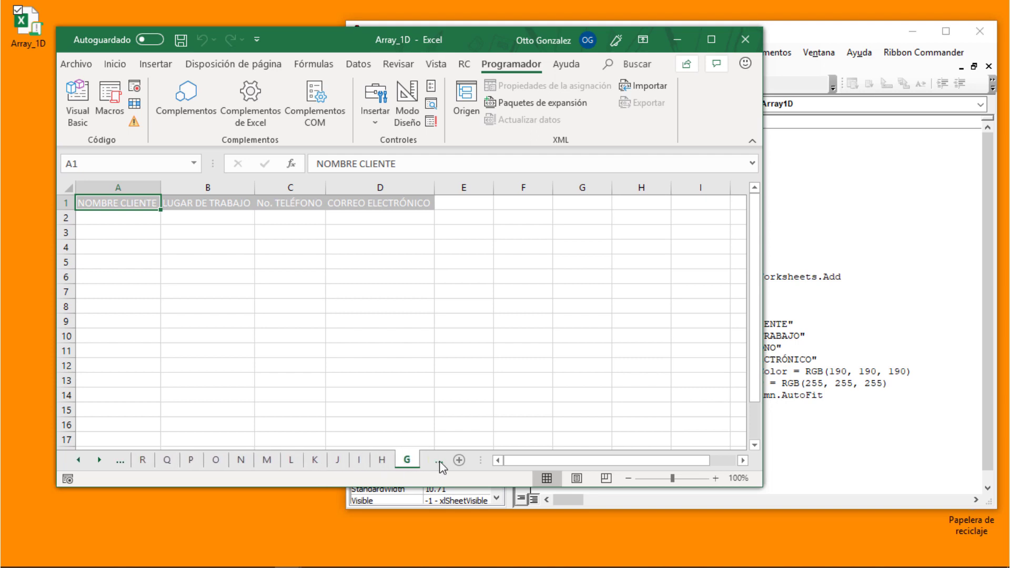
pyautogui.click(441, 466)
pyautogui.click(441, 466)
pyautogui.click(440, 461)
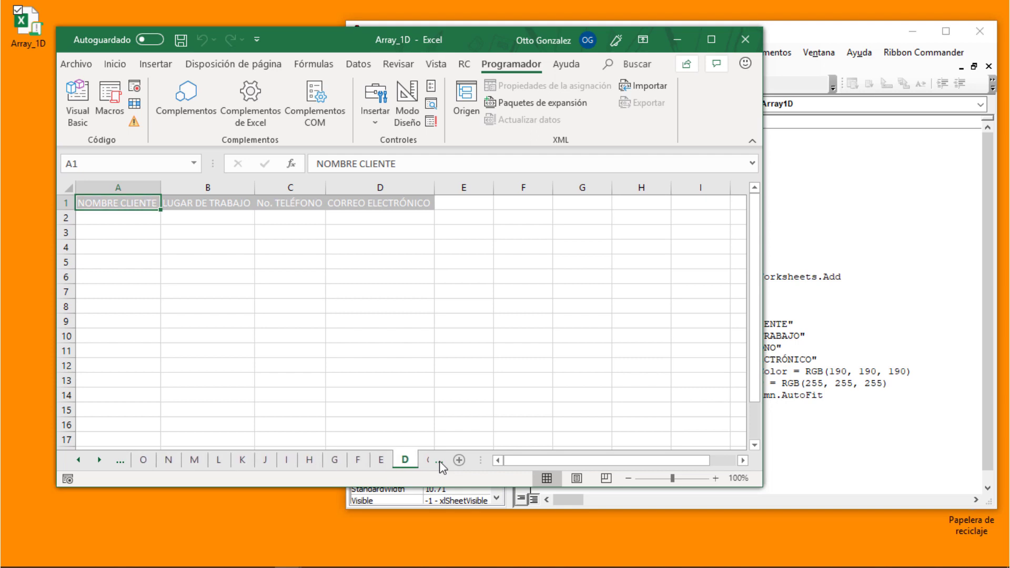
pyautogui.click(440, 461)
pyautogui.click(440, 461)
pyautogui.click(440, 461)
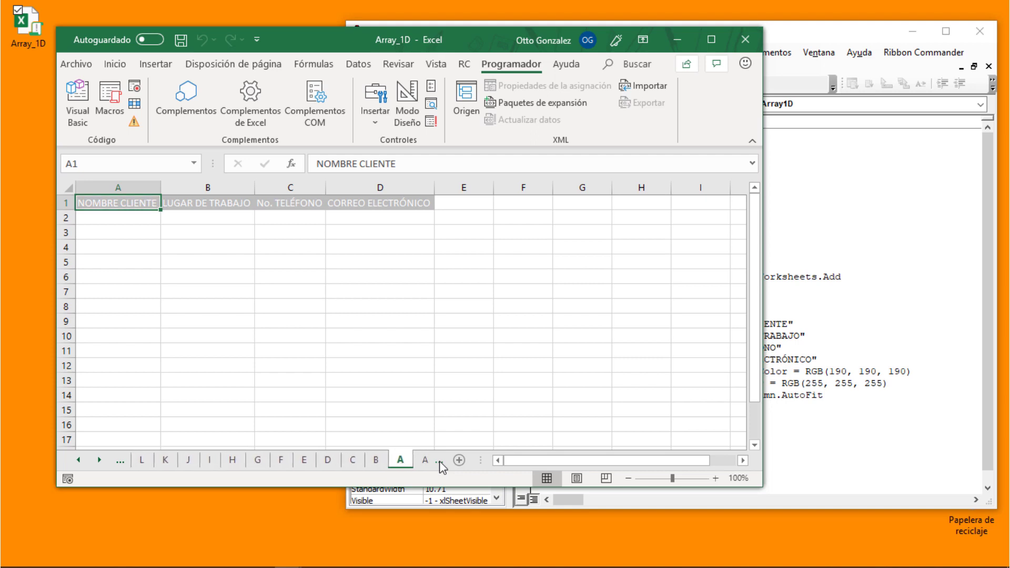
pyautogui.click(440, 461)
pyautogui.click(352, 462)
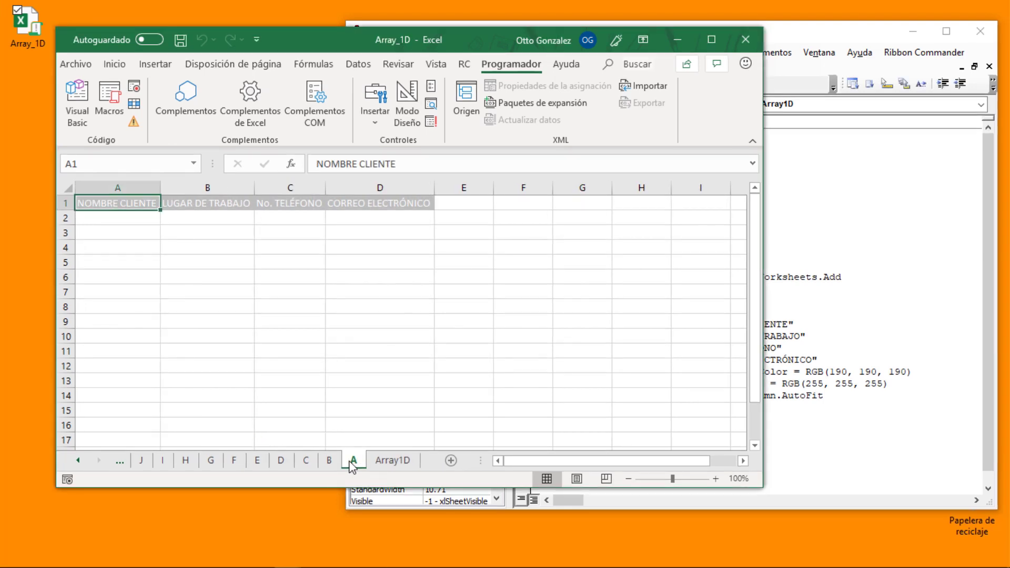
# Select all the letter sheets and delete them, then go back to the Array1D code
pyautogui.rightClick(351, 467)
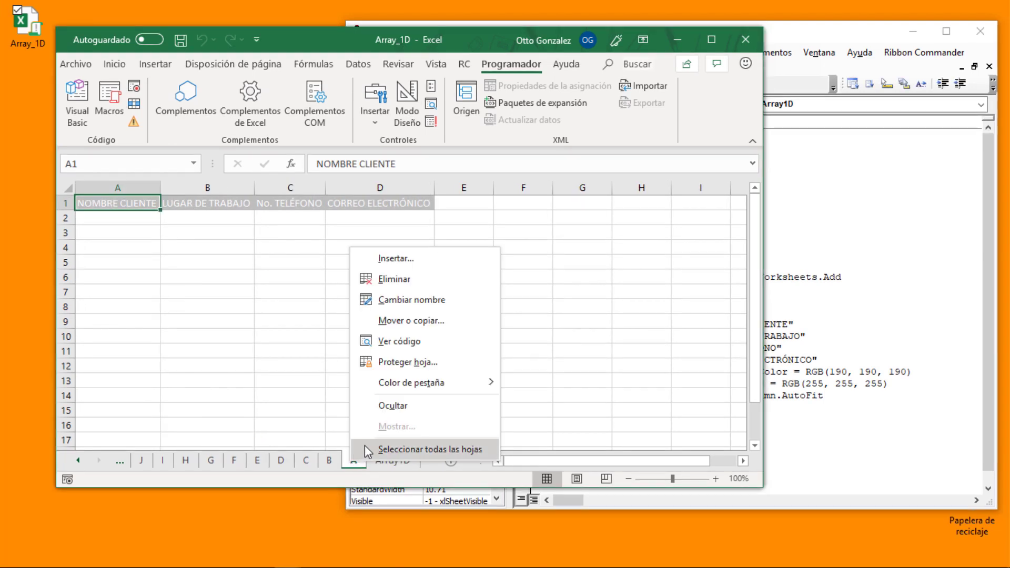
pyautogui.click(367, 449)
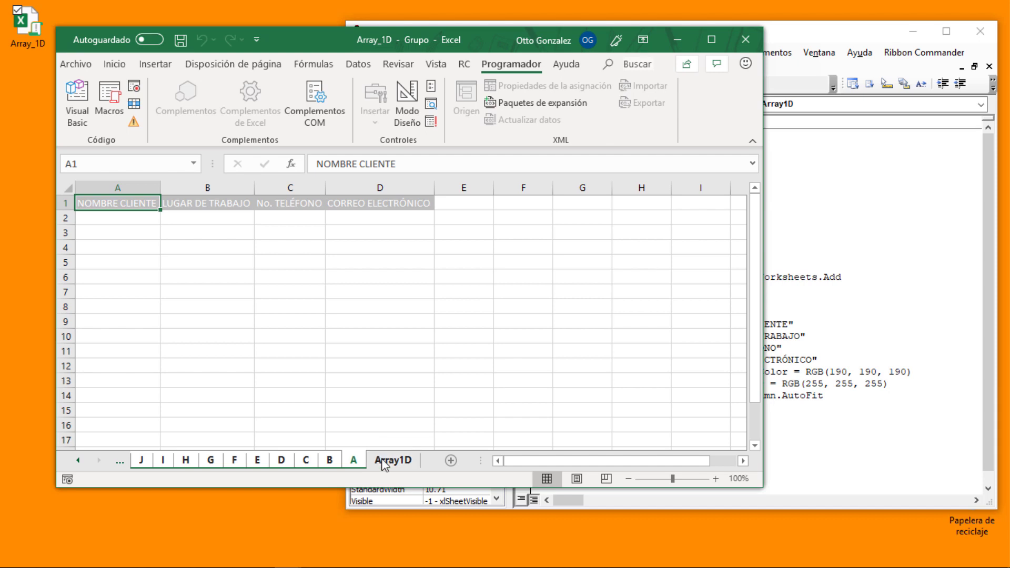
pyautogui.rightClick(356, 462)
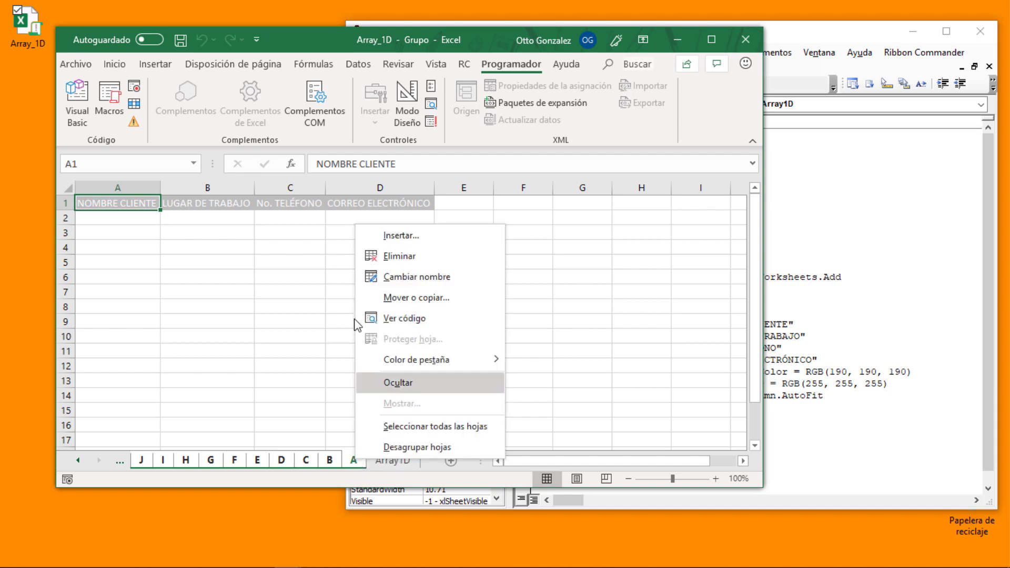
pyautogui.click(375, 256)
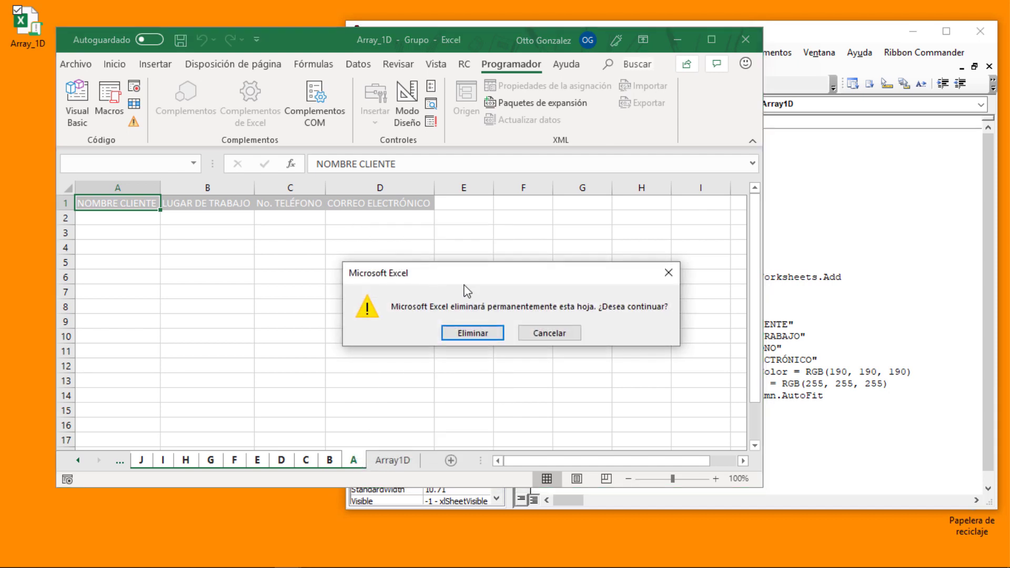
pyautogui.click(473, 333)
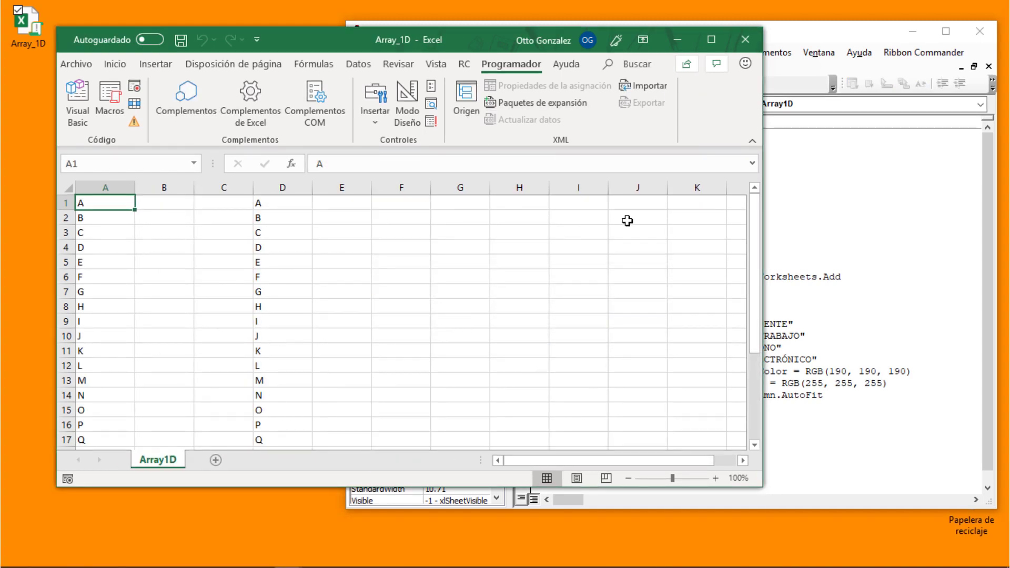
pyautogui.click(842, 261)
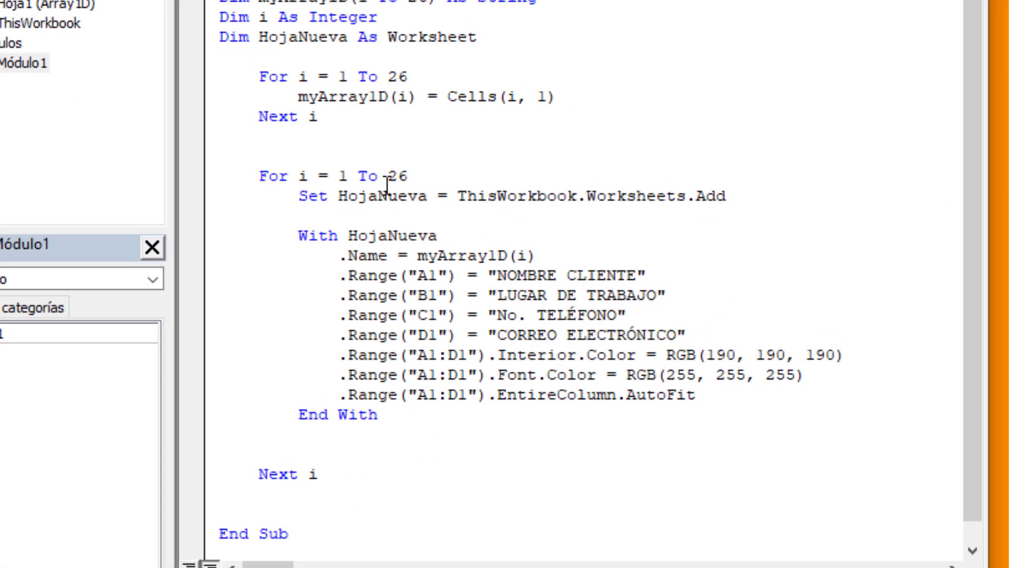
# Change the second loop header to For i = 26 To 1 Step -1
pyautogui.press('BackSpace')
pyautogui.write('2')
pyautogui.write('6')
pyautogui.press('Right')
pyautogui.press('Right')
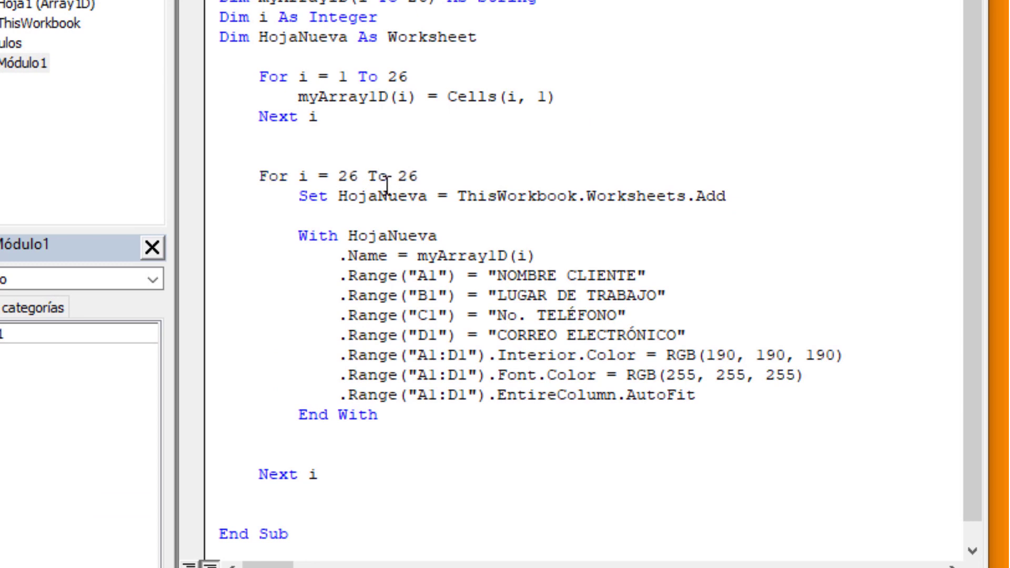
pyautogui.press('Delete')
pyautogui.press('Delete')
pyautogui.write('1 s')
pyautogui.write('t')
pyautogui.write('ep -1')
pyautogui.press('Down')
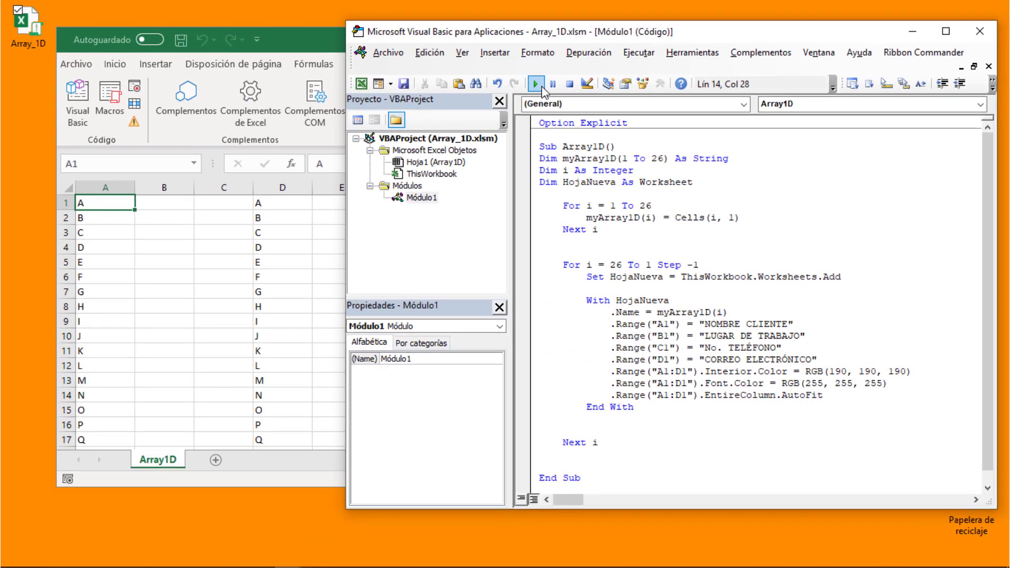
# Run Array1D, then check sheets A, B, G, I, J and K for order and gray headers
pyautogui.click(542, 88)
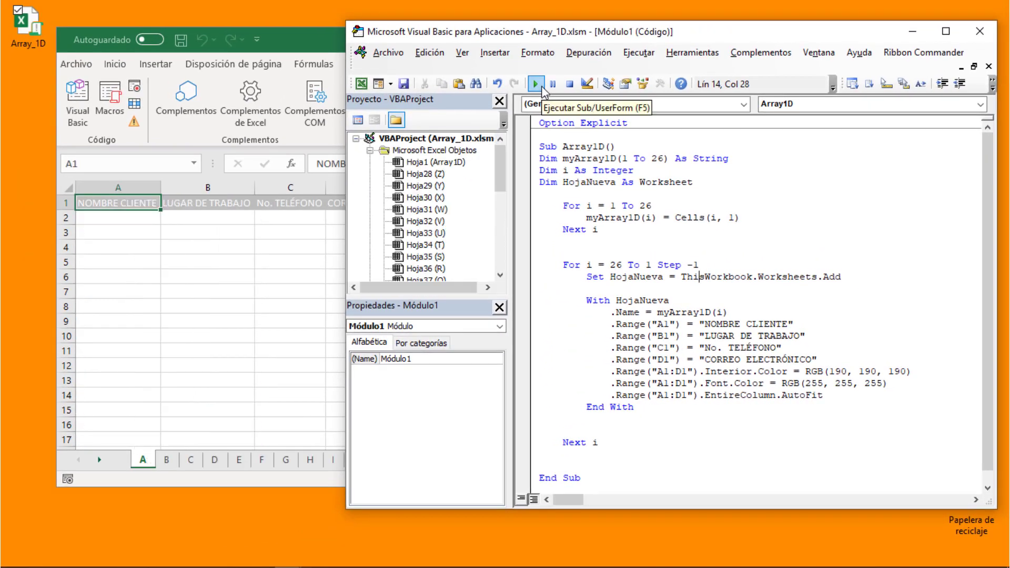
pyautogui.click(181, 247)
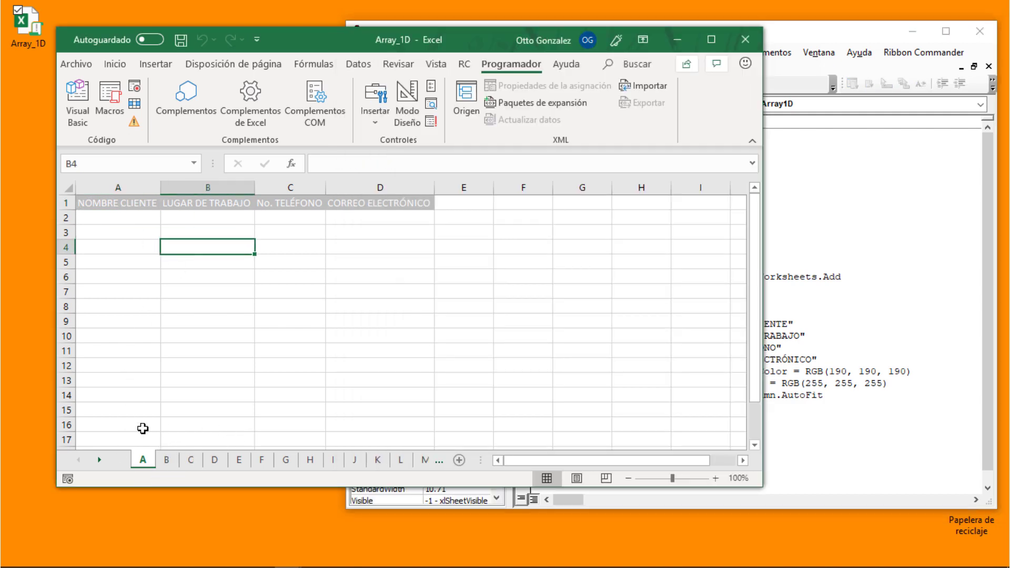
pyautogui.click(166, 459)
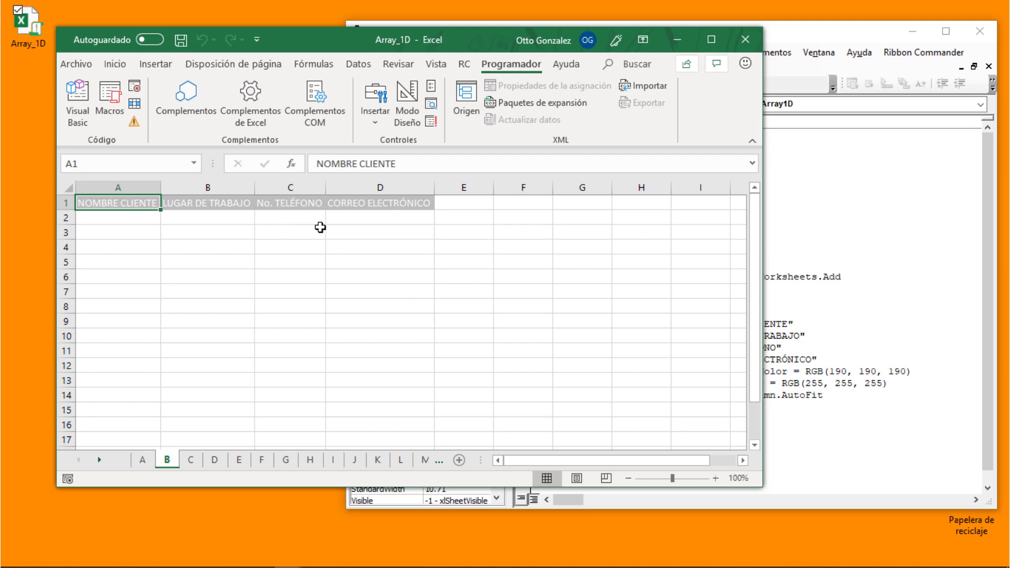
pyautogui.click(285, 465)
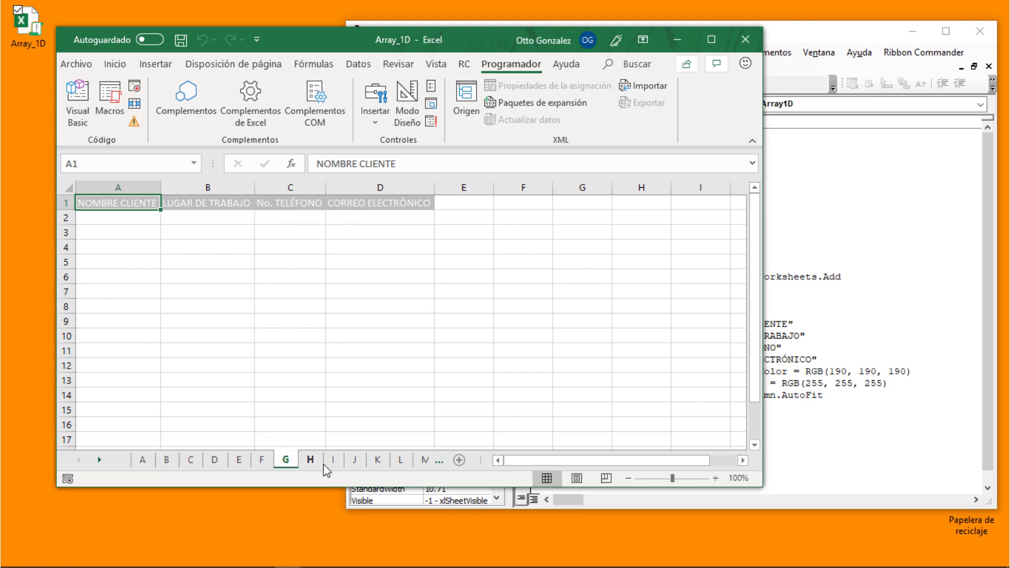
pyautogui.click(333, 465)
pyautogui.click(361, 466)
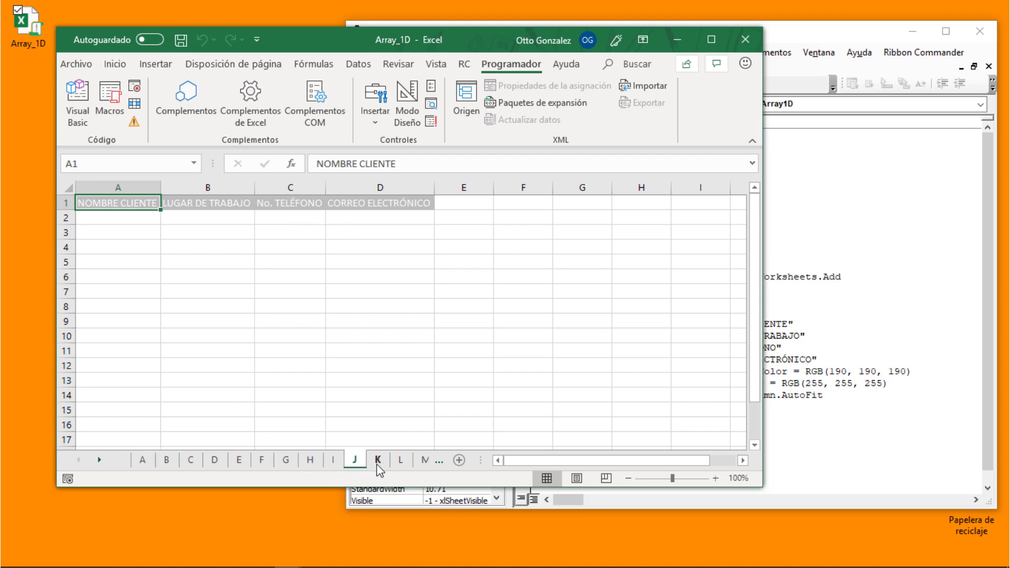
pyautogui.click(378, 464)
pyautogui.click(250, 281)
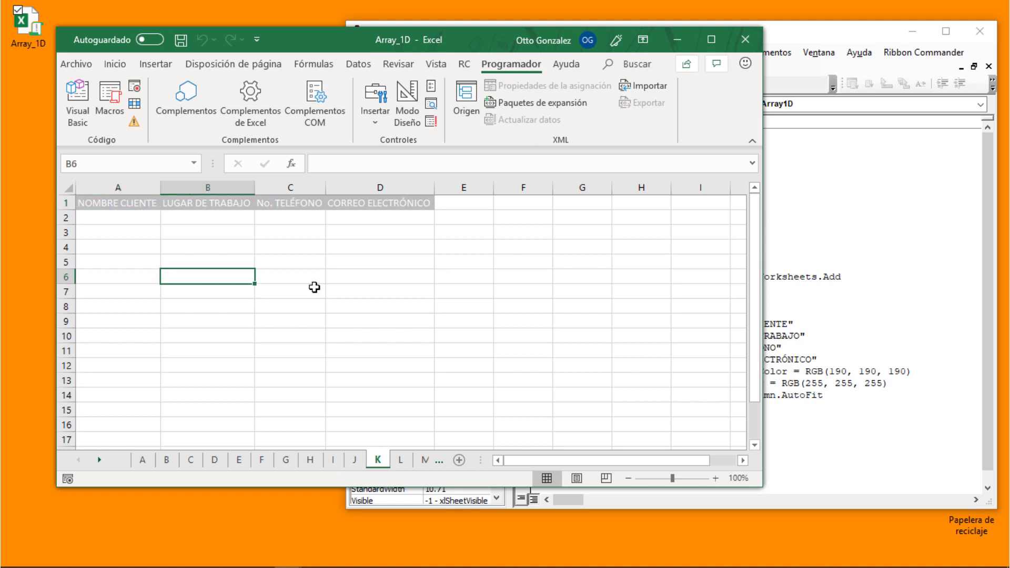